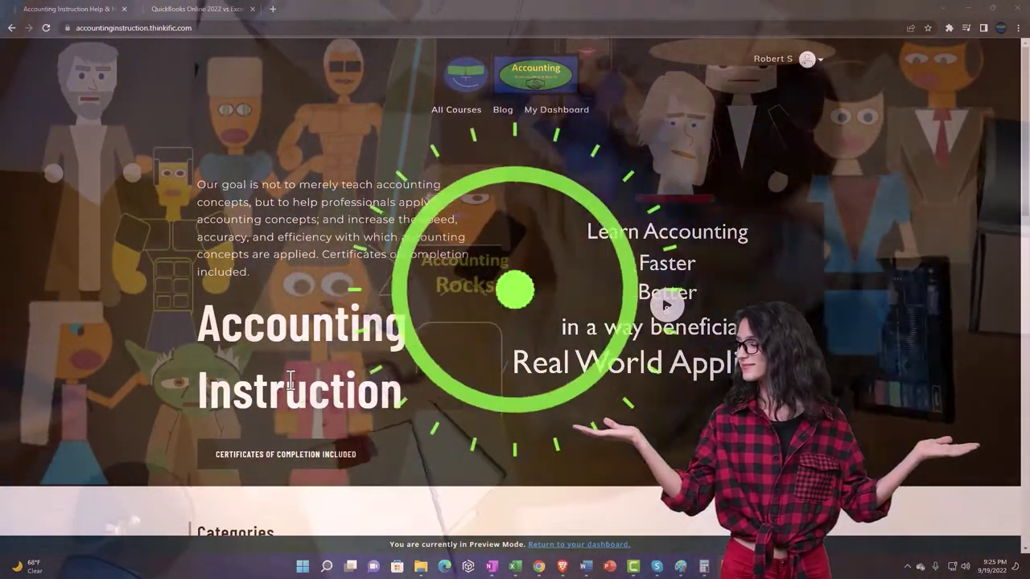
- Browse the course categories on the accounting site, and view the lesson sections of the QuickBooks Online 2022 course
scroll(143, 443, "down", 6)
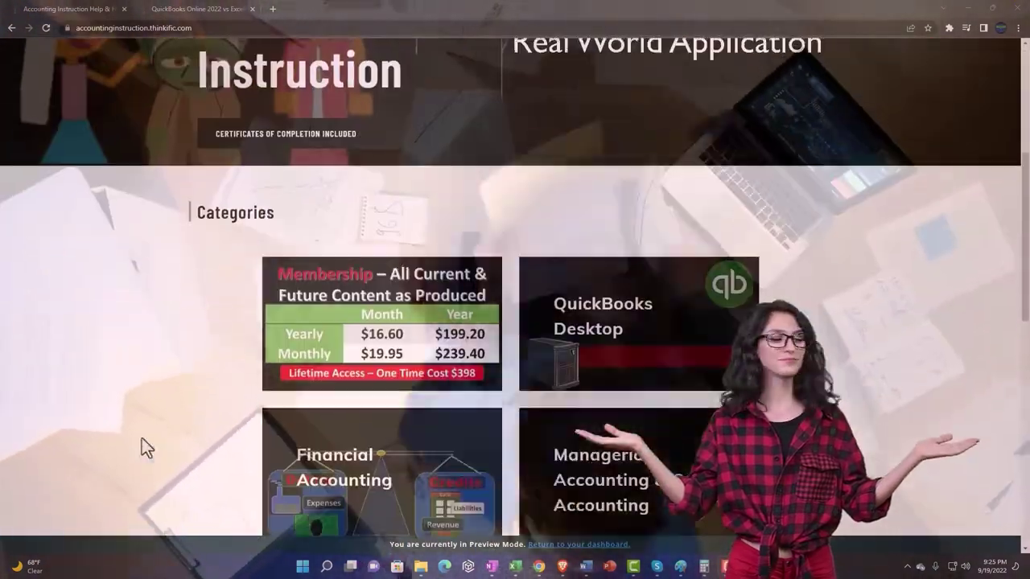
scroll(142, 439, "down", 4)
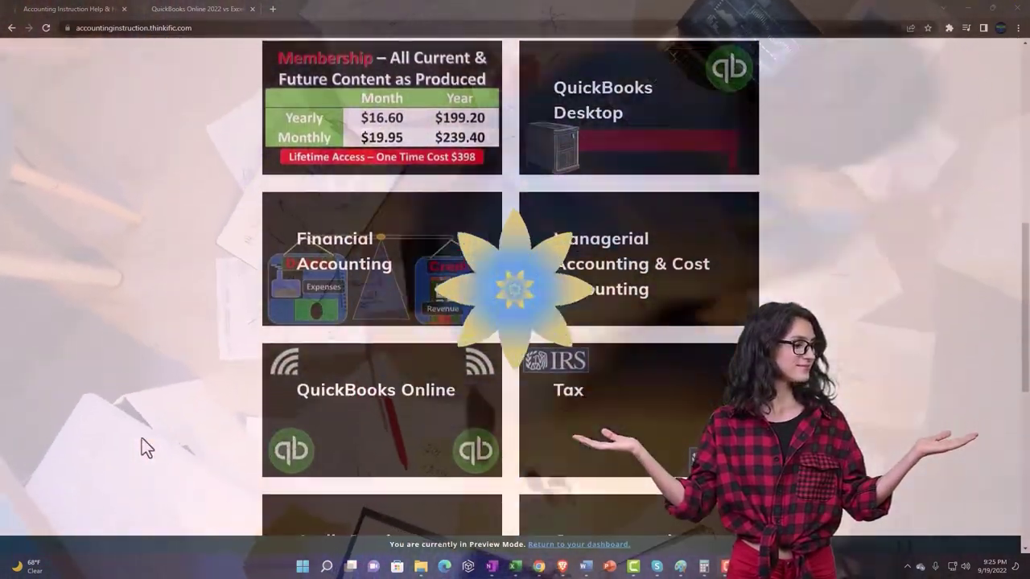
scroll(142, 439, "down", 3)
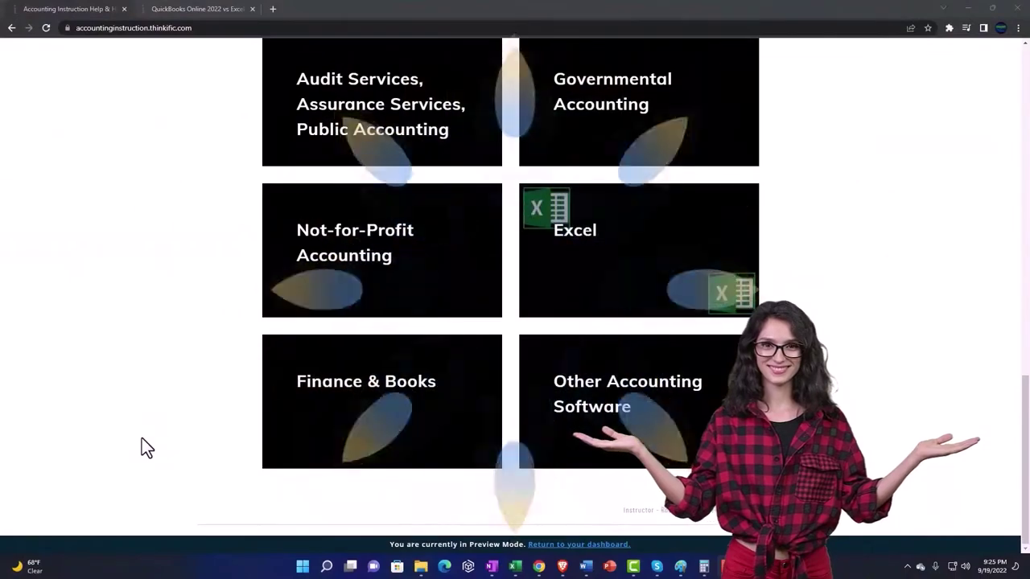
left_click(185, 10)
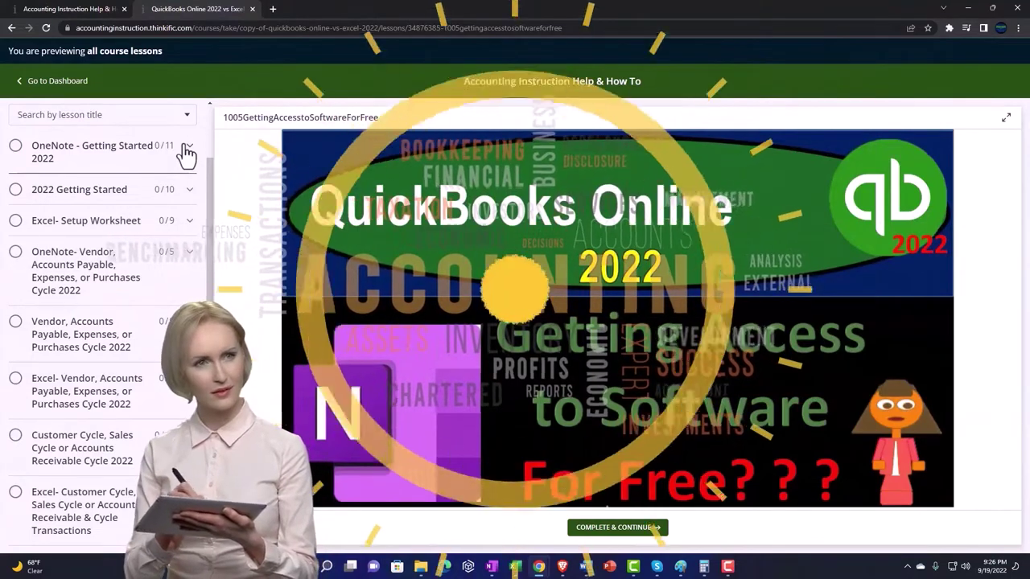
left_click(185, 153)
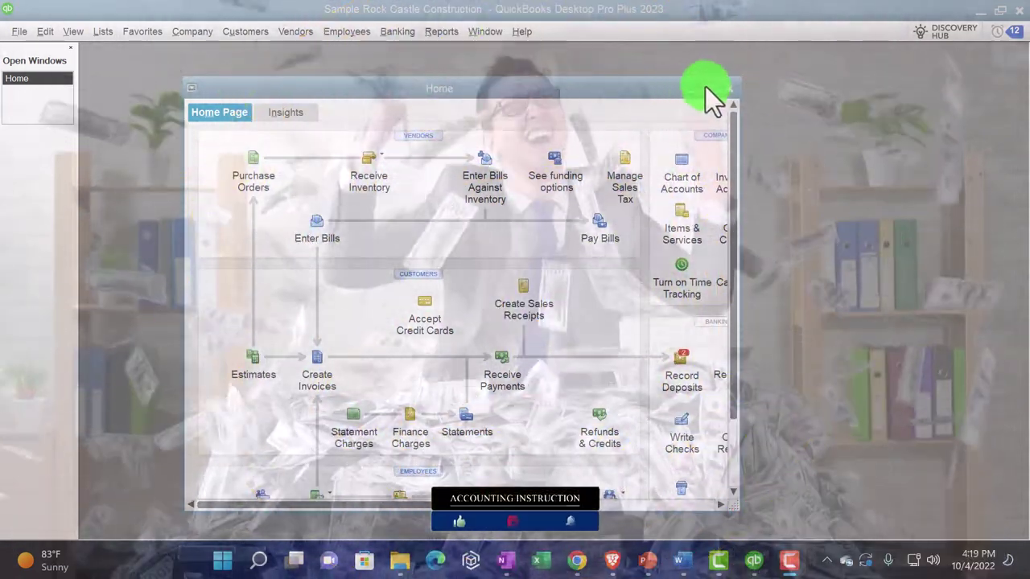
- Maximize the Home window and view the icon bar and open window list display options
left_click(708, 88)
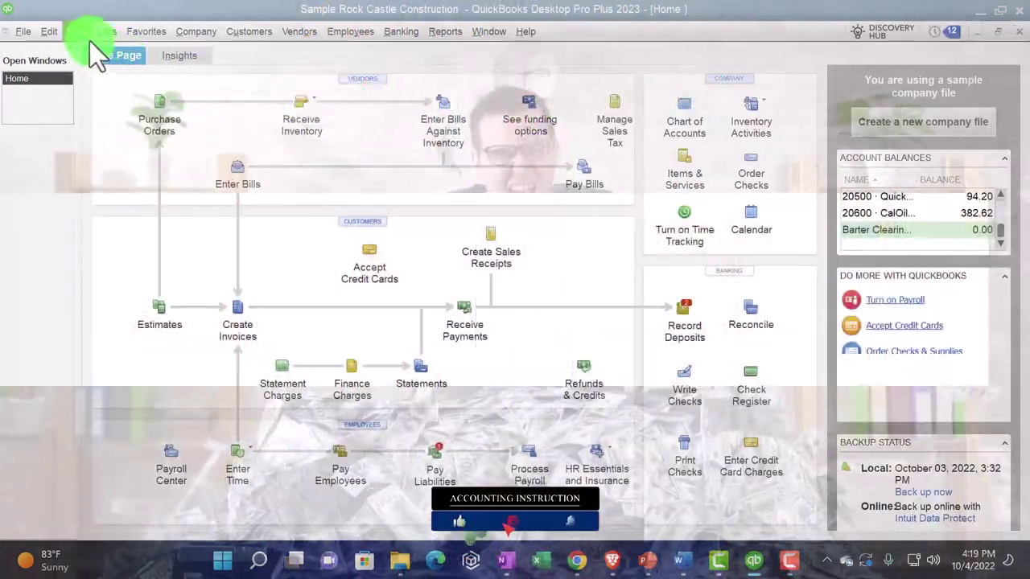
left_click(80, 33)
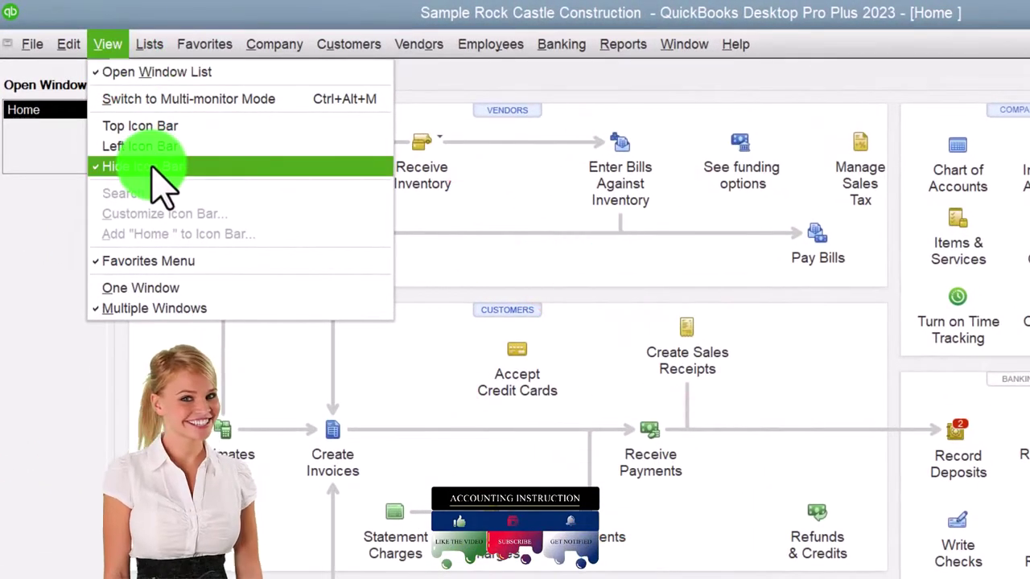
left_click(41, 207)
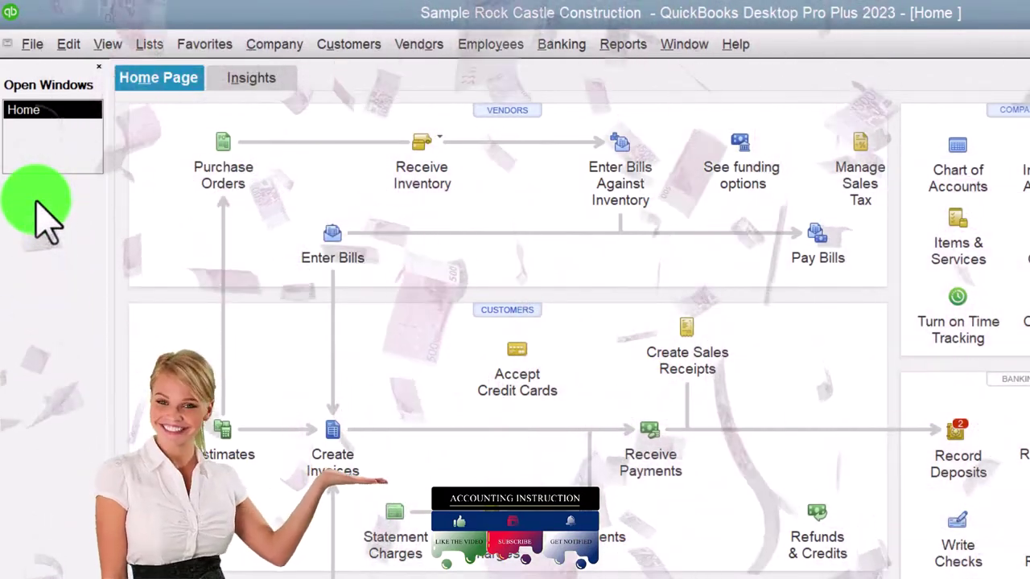
- Open the standard Profit & Loss report and set its date range from 01/01/2024 to 12/31/2024
left_click(625, 46)
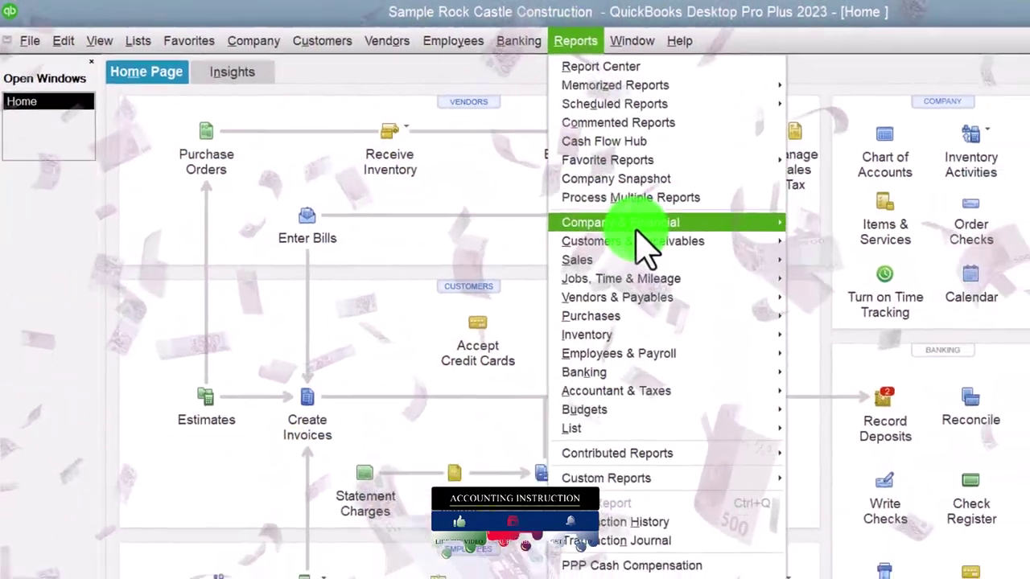
mouse_move(760, 245)
left_click(824, 227)
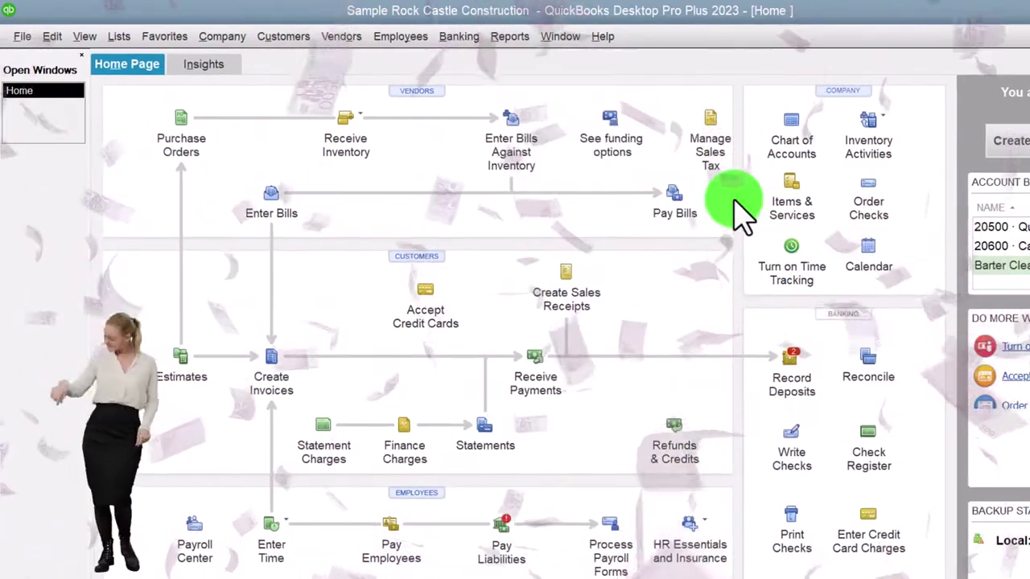
key("Tab")
type("0")
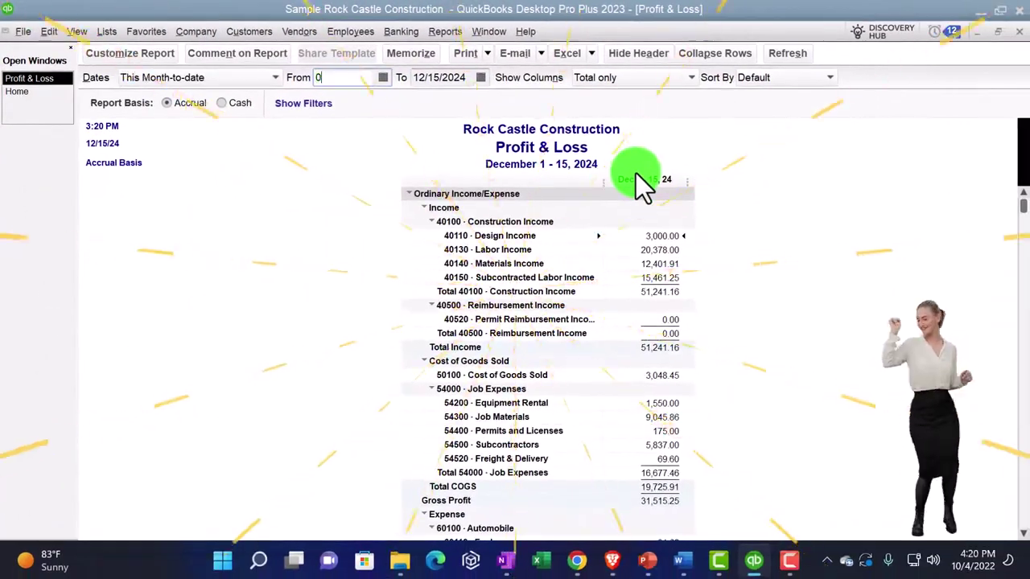
type("1/0101")
key("Tab")
type("12/31/2")
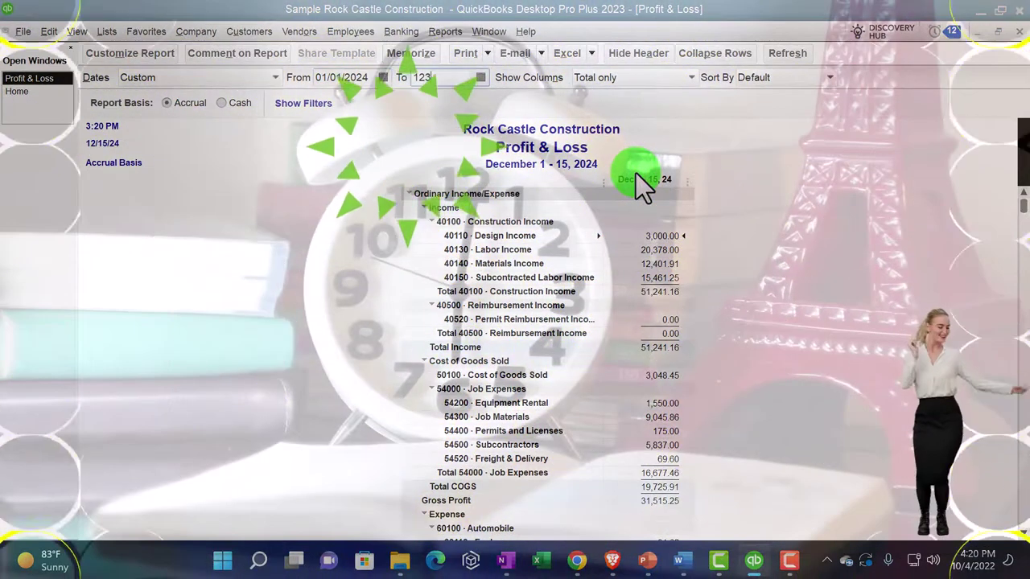
type("024")
key("Tab")
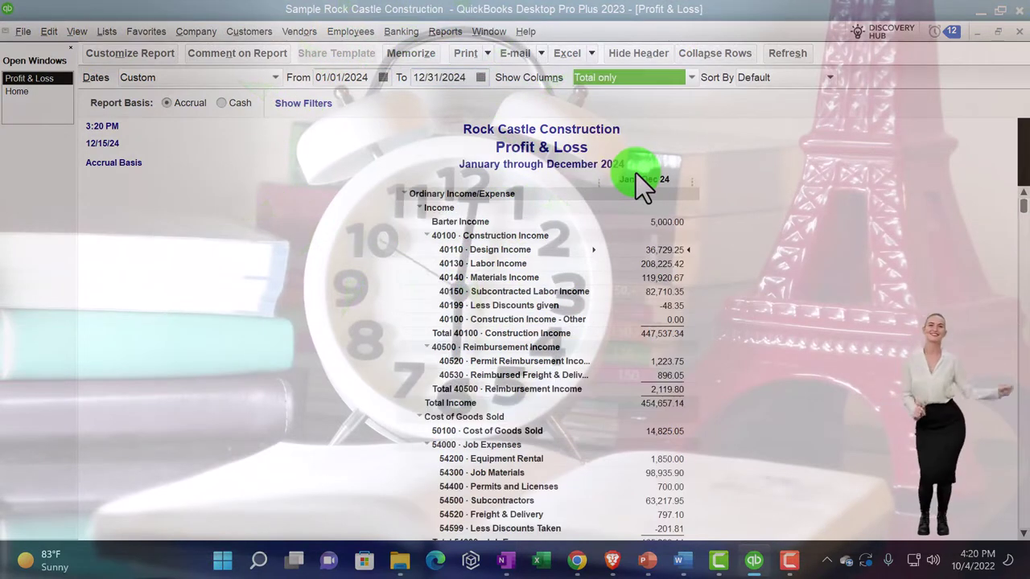
- Customize the Profit & Loss report's fonts, setting the column labels and related report text to size 12
left_click(157, 56)
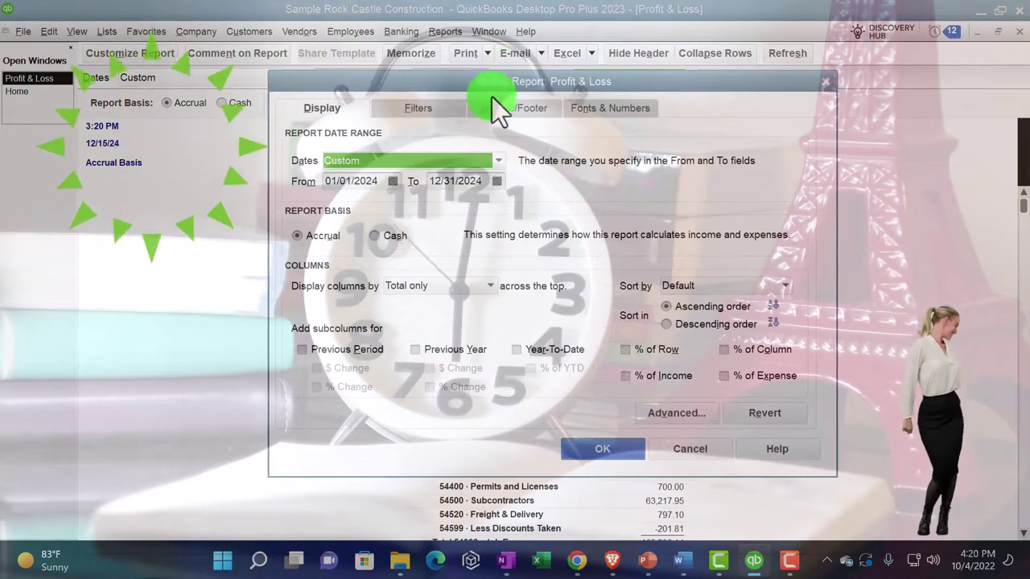
left_click(601, 108)
left_click(529, 319)
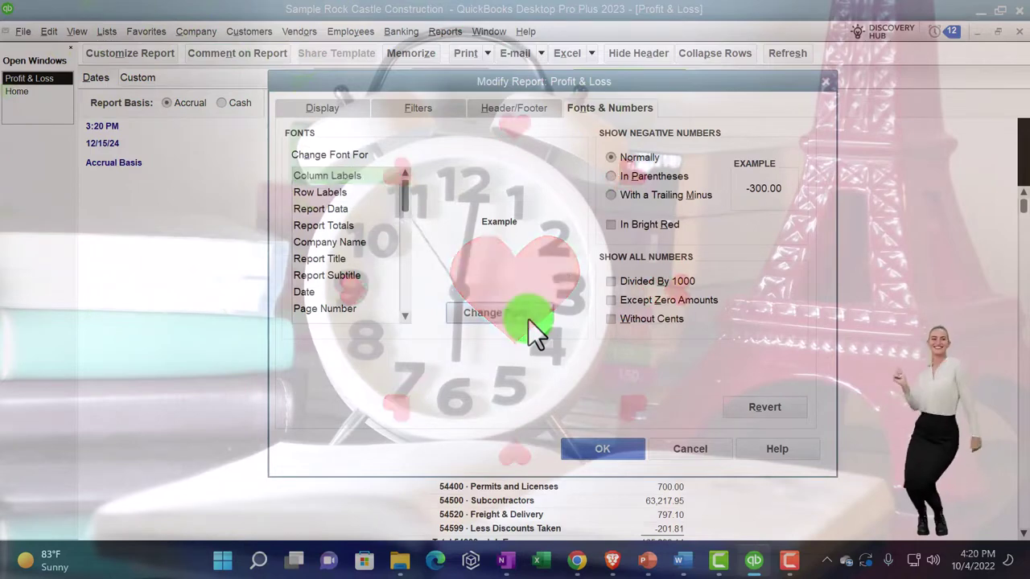
left_click(514, 270)
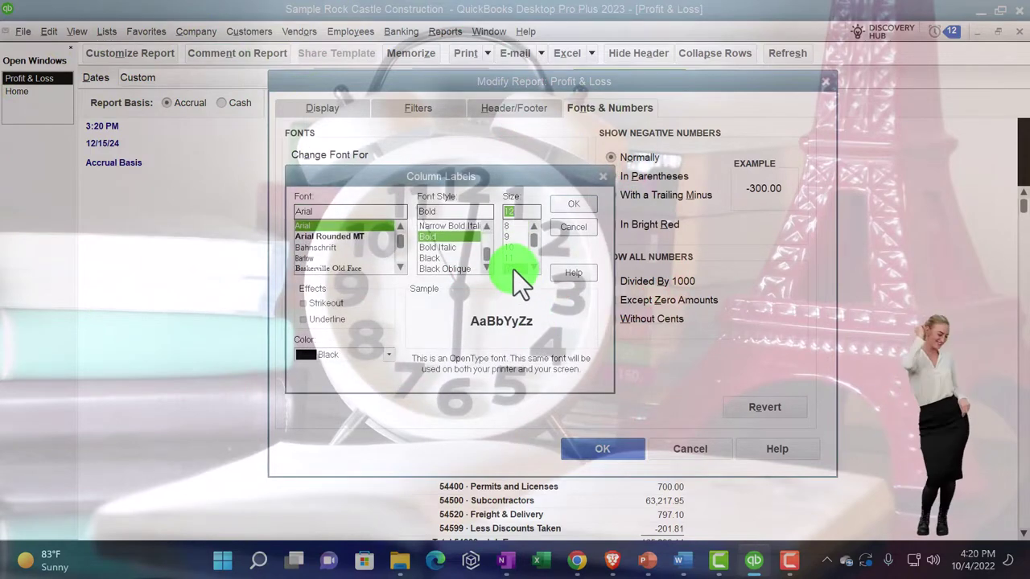
left_click(573, 203)
left_click(467, 175)
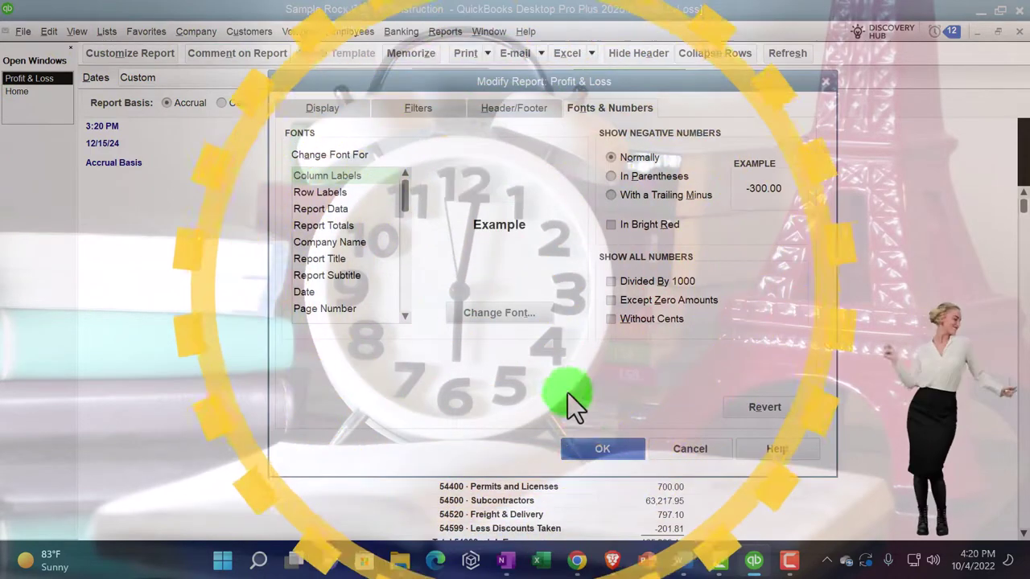
left_click(587, 451)
- Open the standard Balance Sheet report and set its dates to This Fiscal Year
left_click(447, 30)
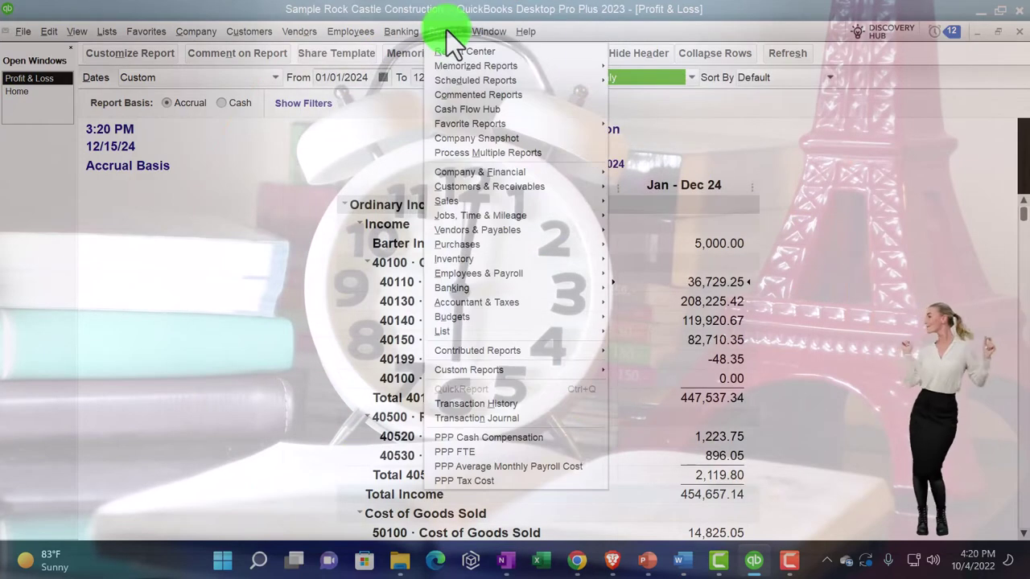
mouse_move(523, 173)
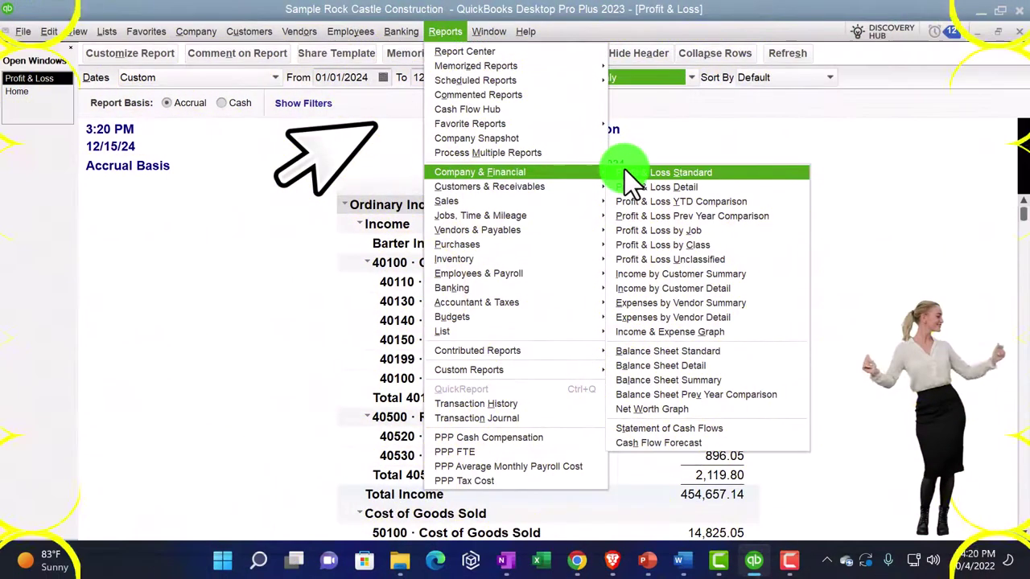
left_click(658, 351)
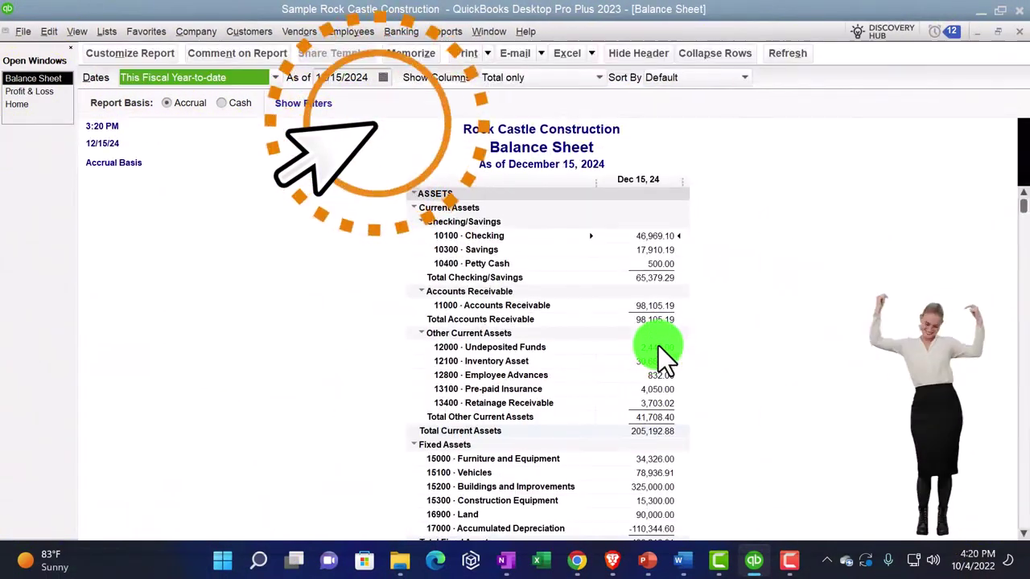
left_click(276, 78)
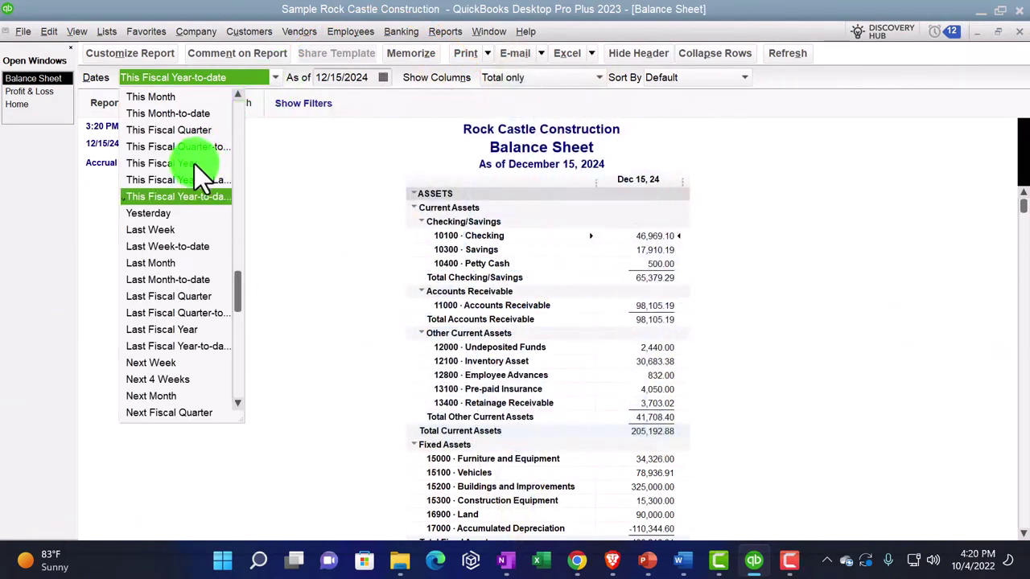
left_click(194, 164)
- Customize the Balance Sheet's fonts, setting the column labels and related report text to size 12
left_click(155, 53)
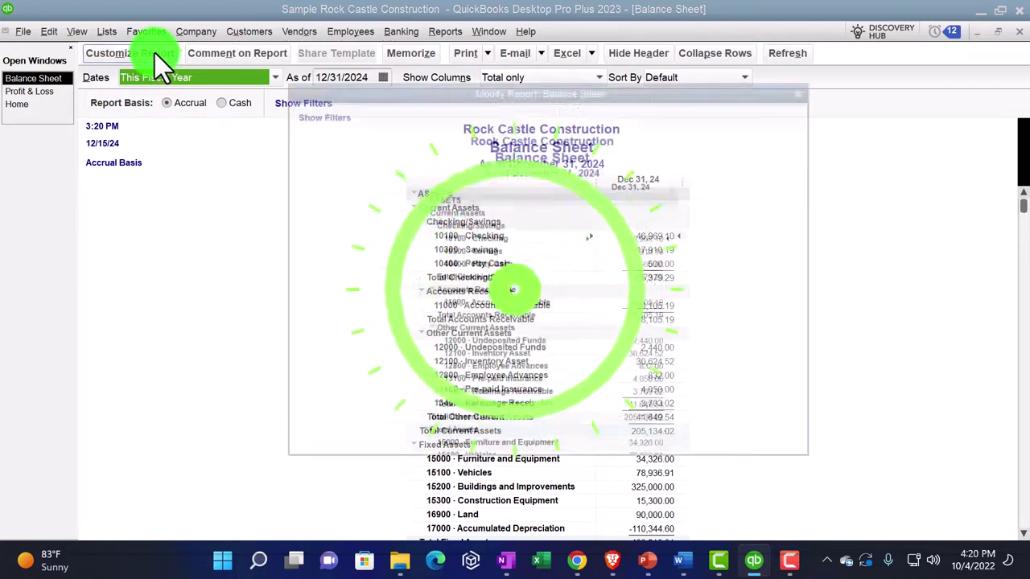
left_click(589, 103)
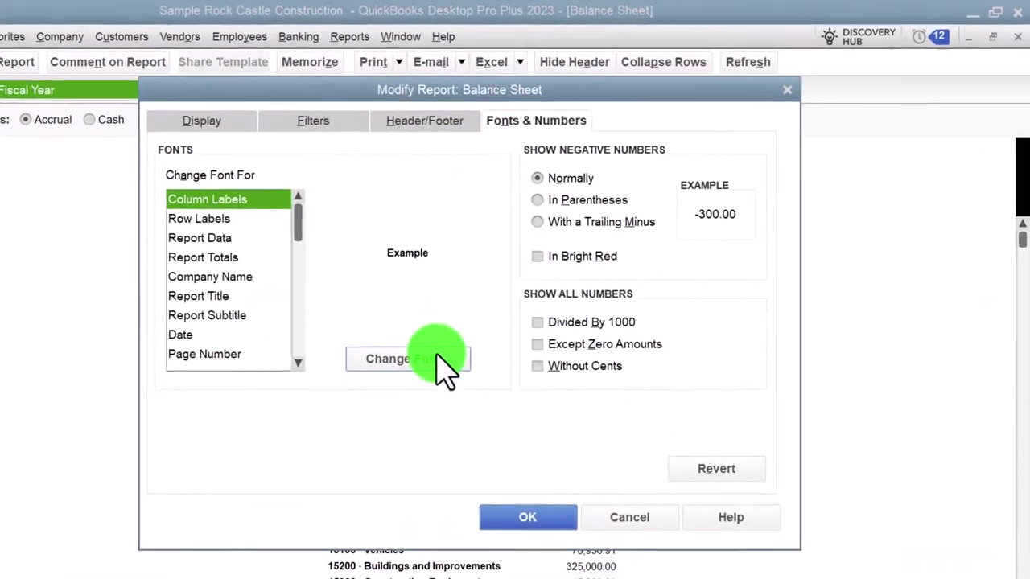
left_click(505, 316)
left_click(484, 235)
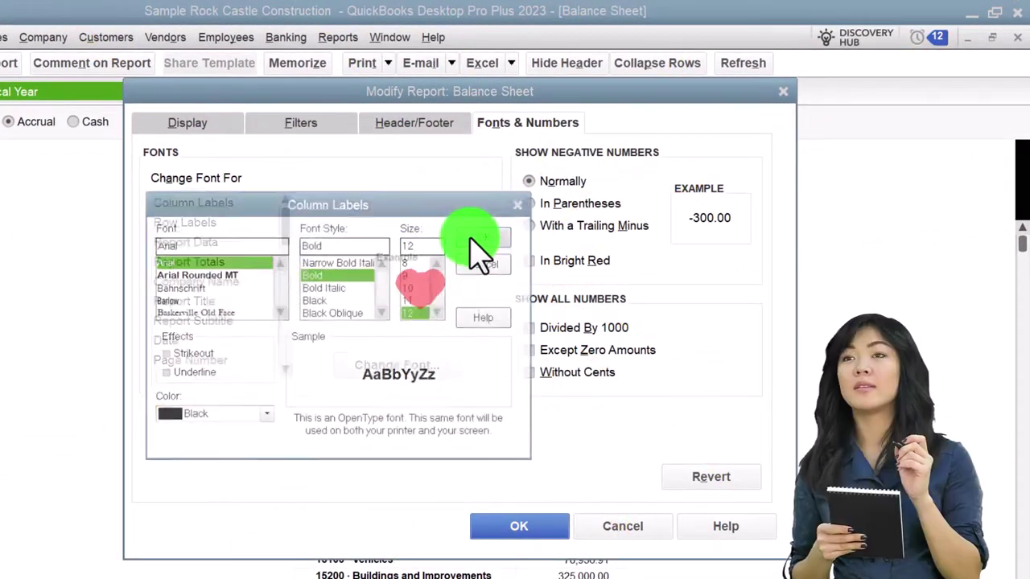
left_click(366, 210)
left_click(519, 526)
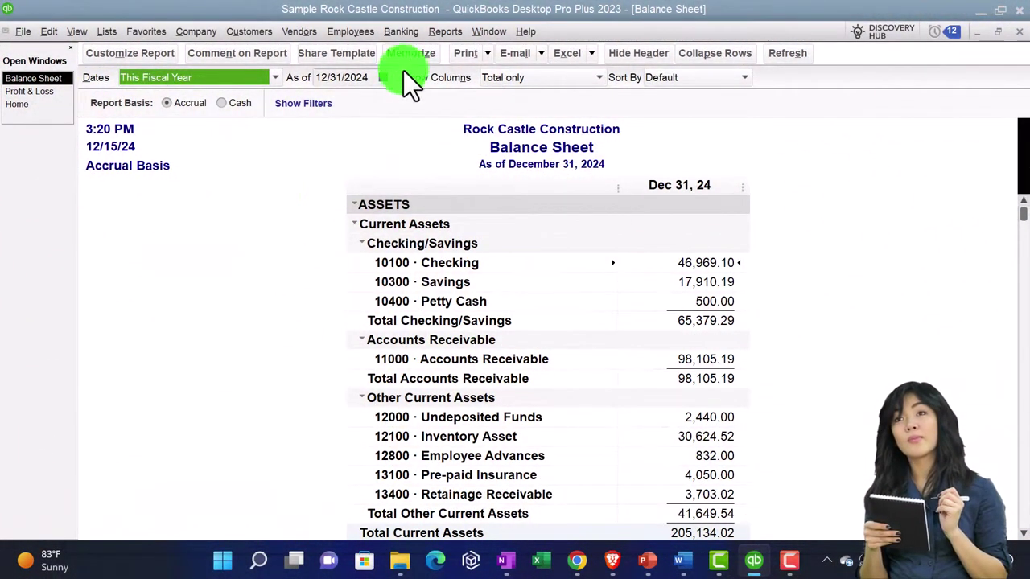
- Customize the Balance Sheet to show negative numbers in parentheses and in bright red, and all numbers without cents
left_click(409, 52)
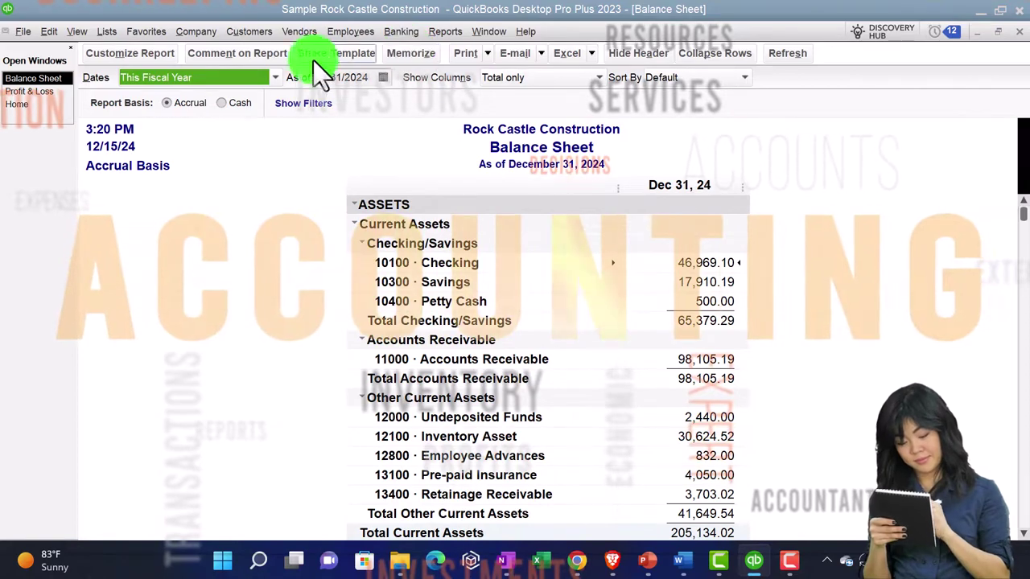
left_click(136, 58)
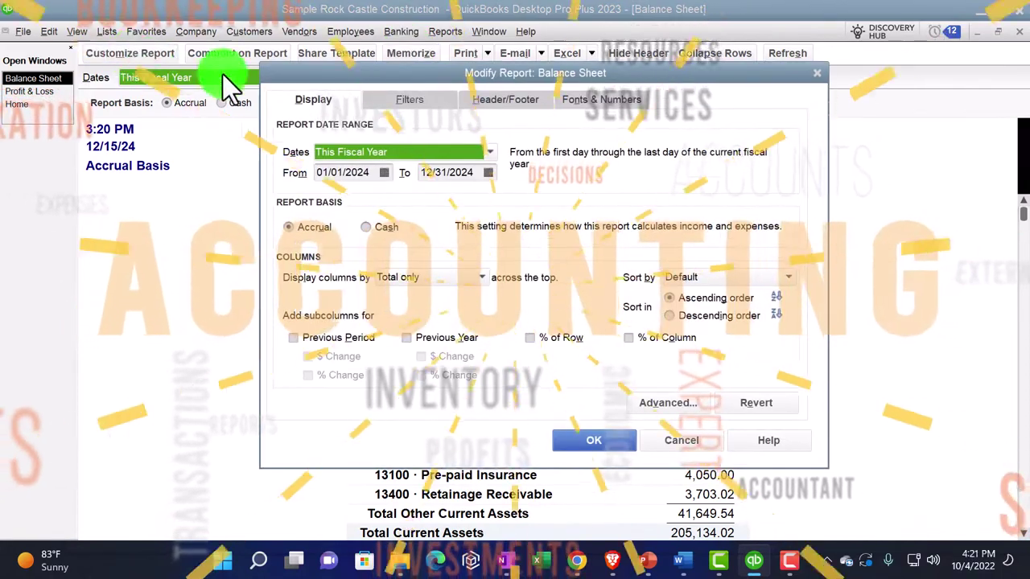
left_click(596, 96)
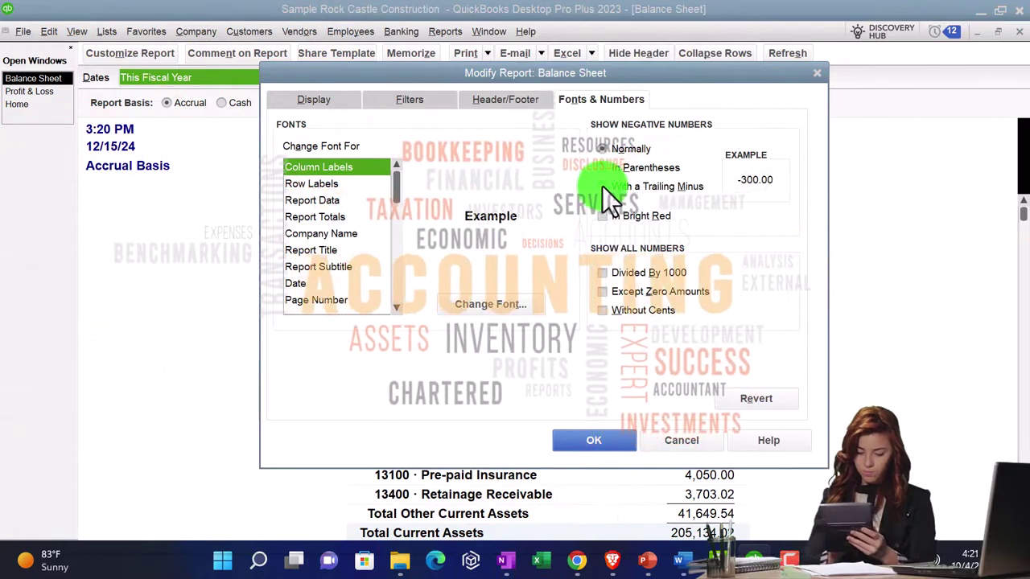
left_click(602, 168)
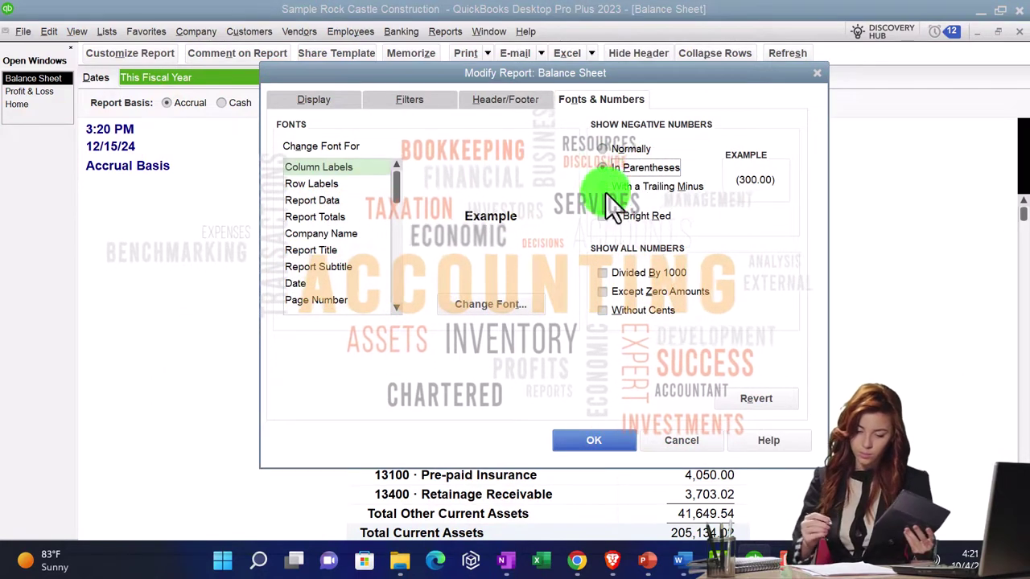
left_click(603, 215)
left_click(602, 310)
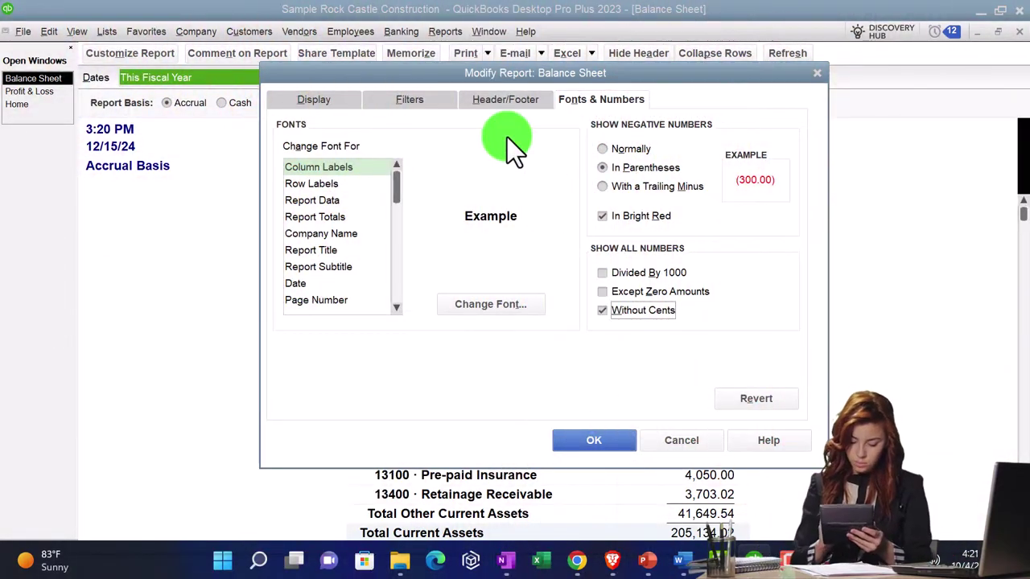
- Set the Balance Sheet's company name font to red, size 22, apply it to all related fonts, and accept the report modifications
left_click(348, 233)
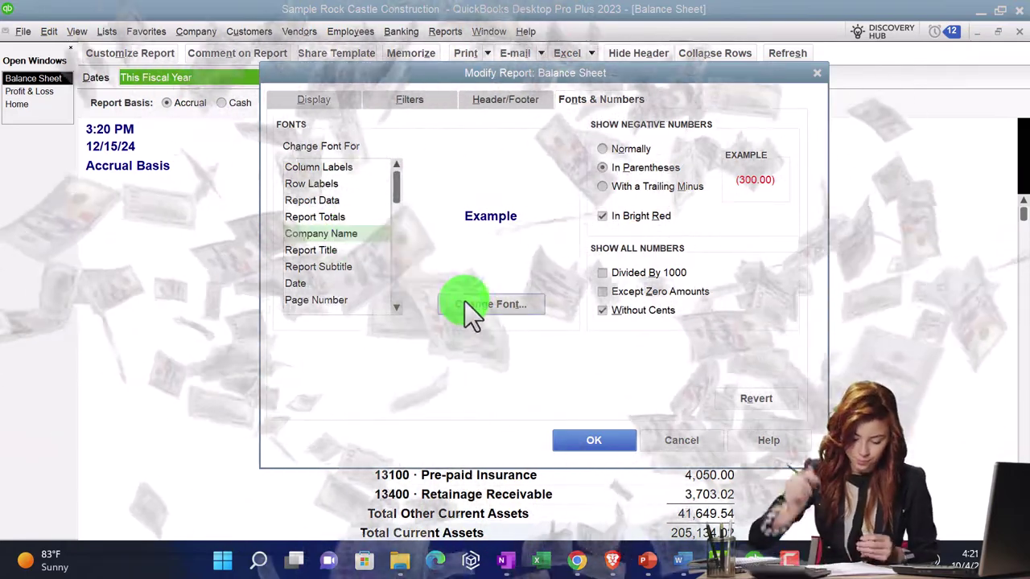
left_click(464, 303)
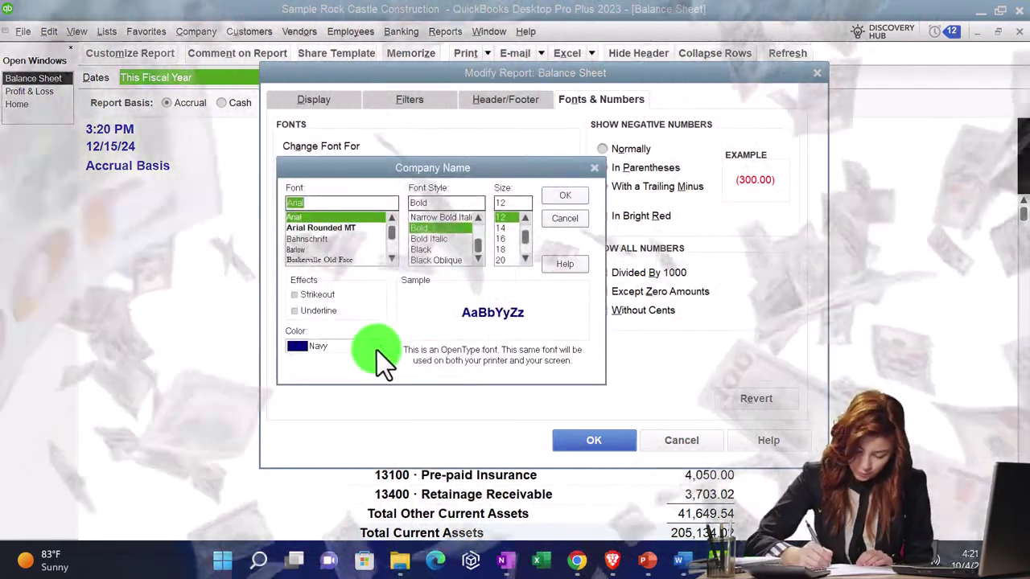
left_click(378, 347)
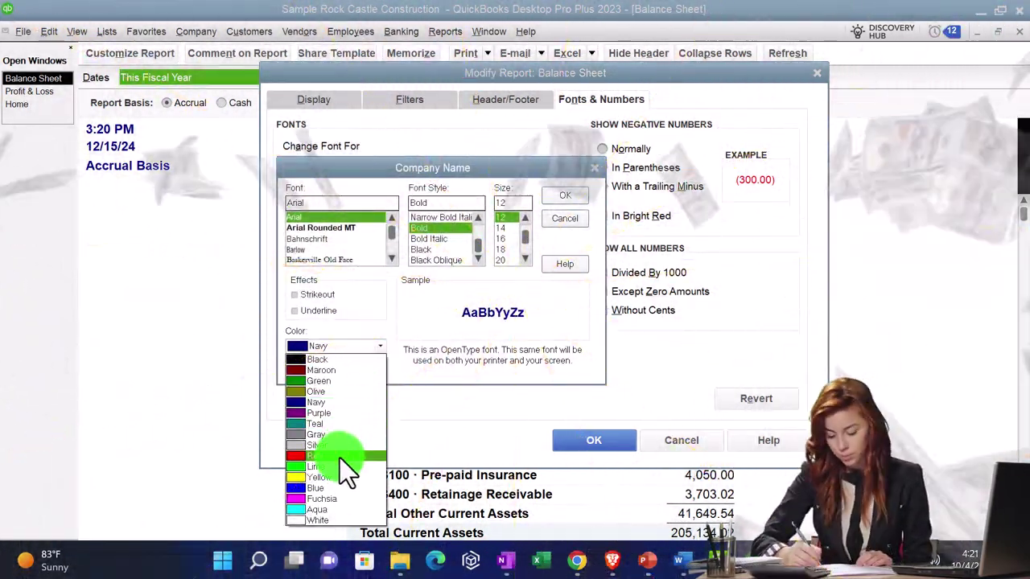
left_click(340, 456)
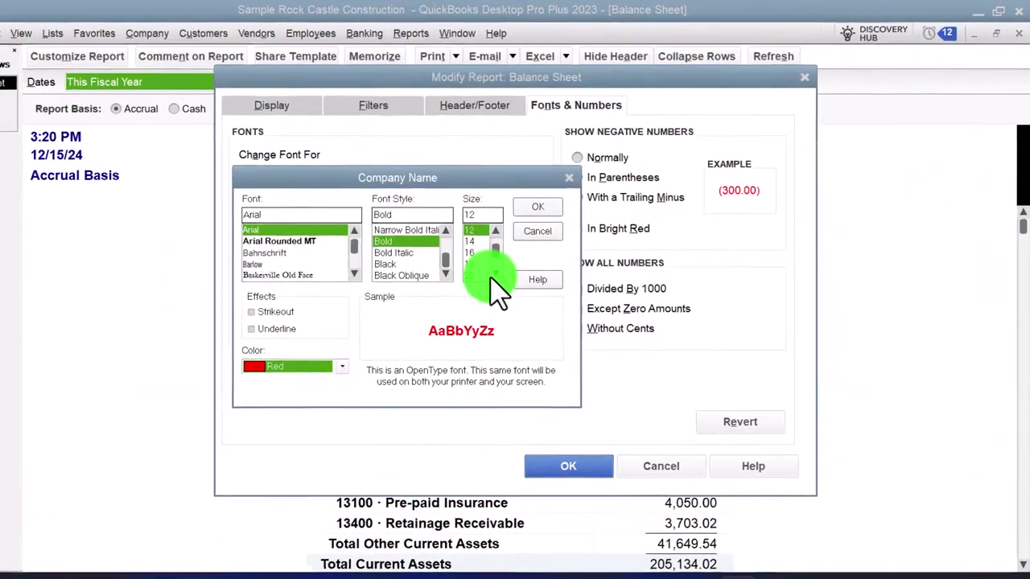
scroll(511, 252, "down", 1)
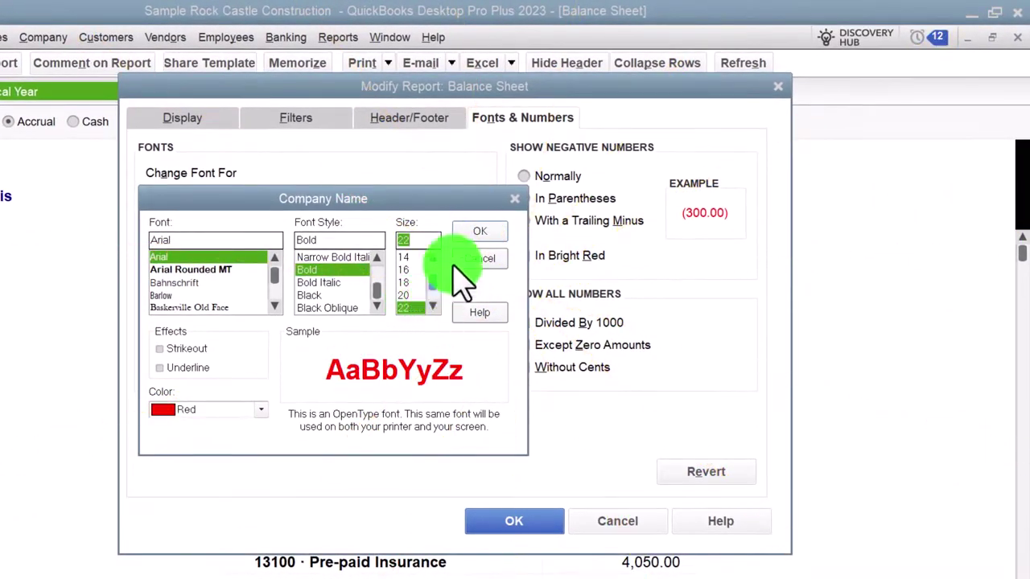
left_click(473, 231)
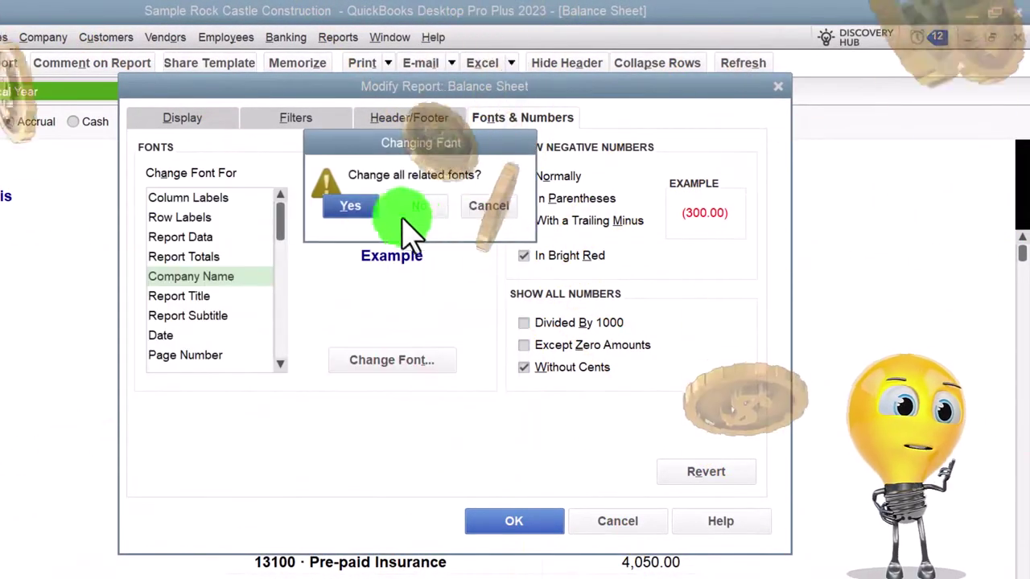
left_click(344, 206)
left_click(515, 519)
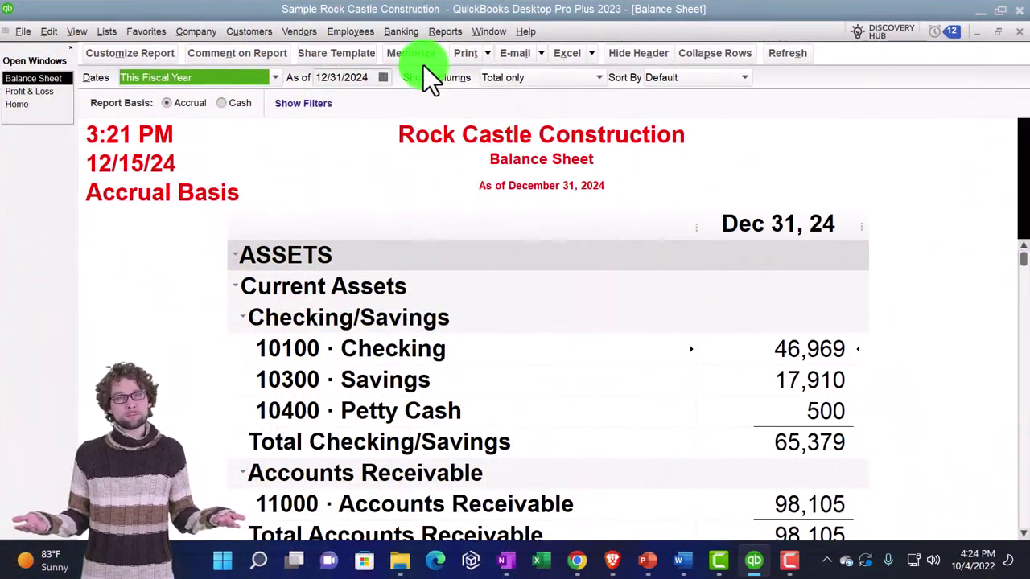
- Try to memorize the Balance Sheet report as "Balance Sheet Custom" in the Accountant memorized report group
left_click(416, 56)
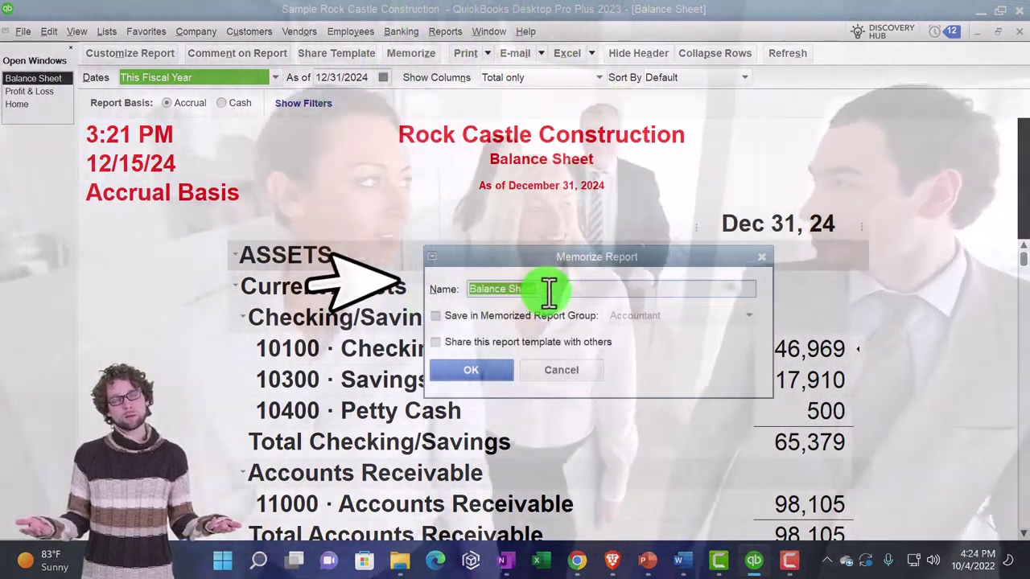
left_click(549, 291)
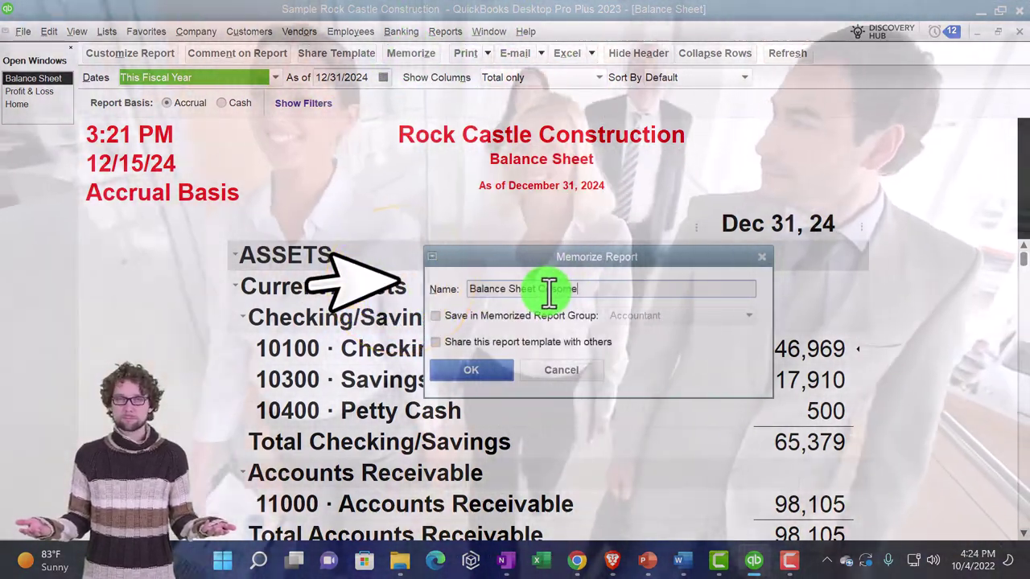
type("Costom")
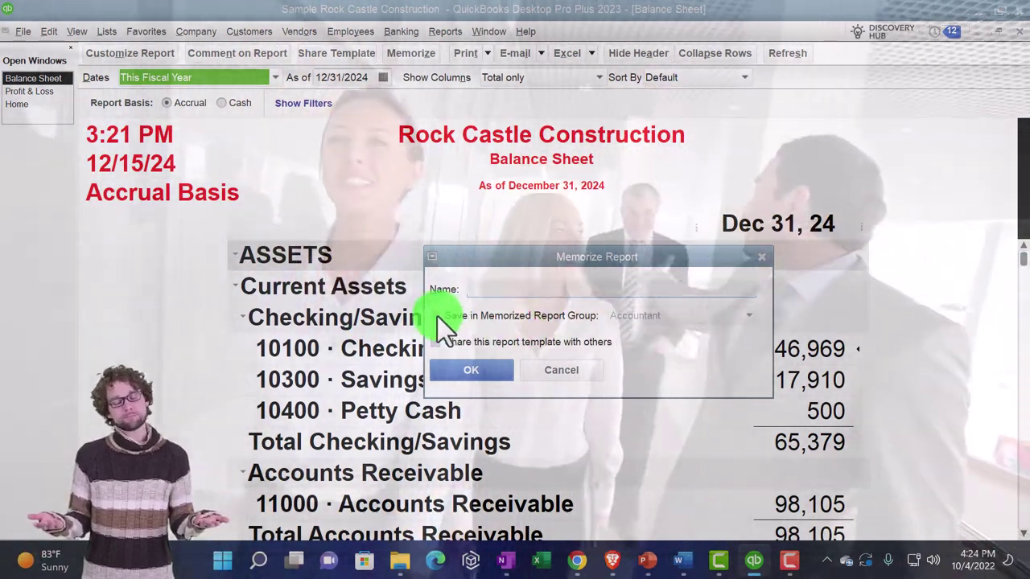
left_click(436, 316)
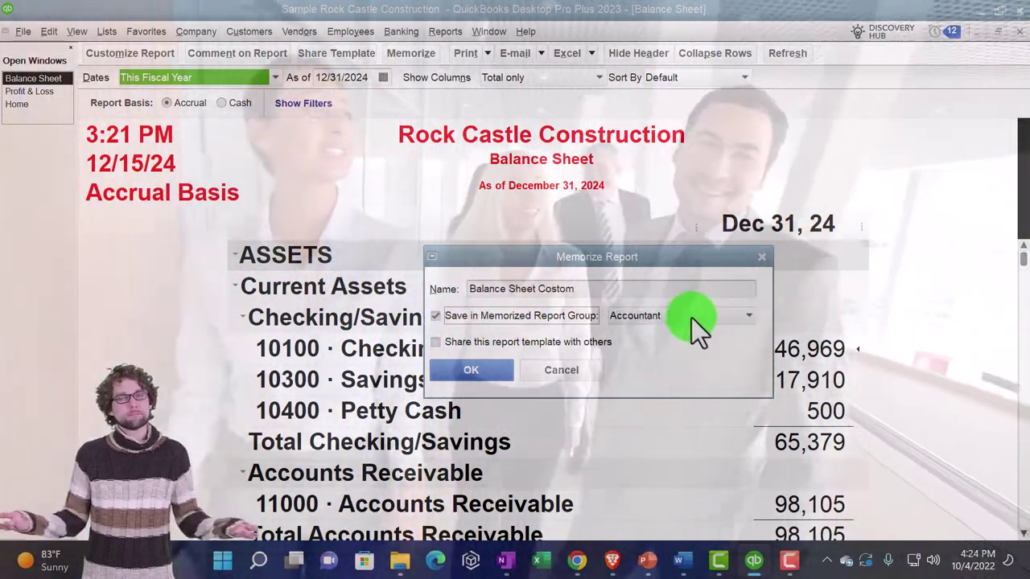
left_click(692, 317)
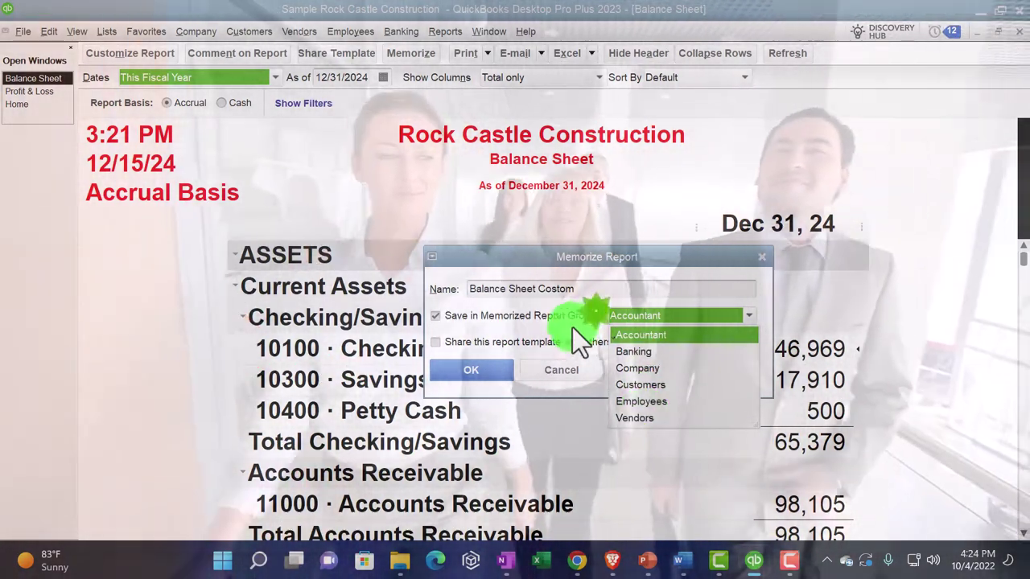
left_click(572, 326)
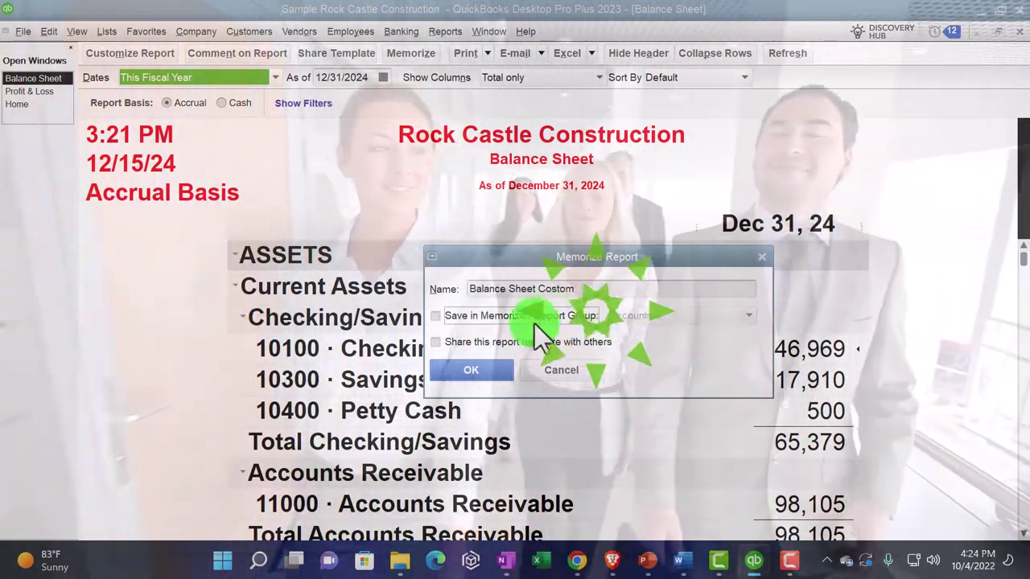
left_click(536, 320)
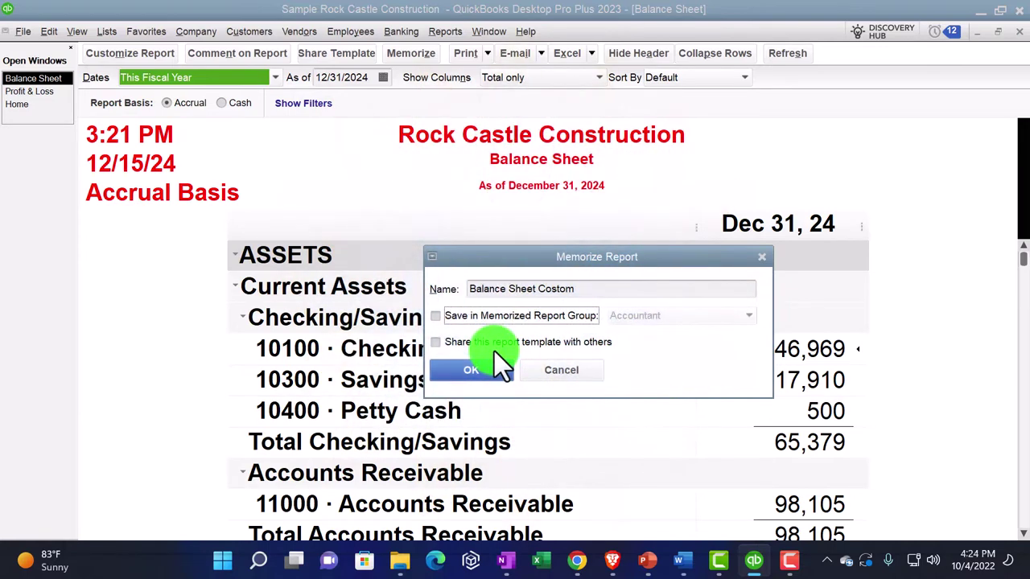
left_click(510, 287)
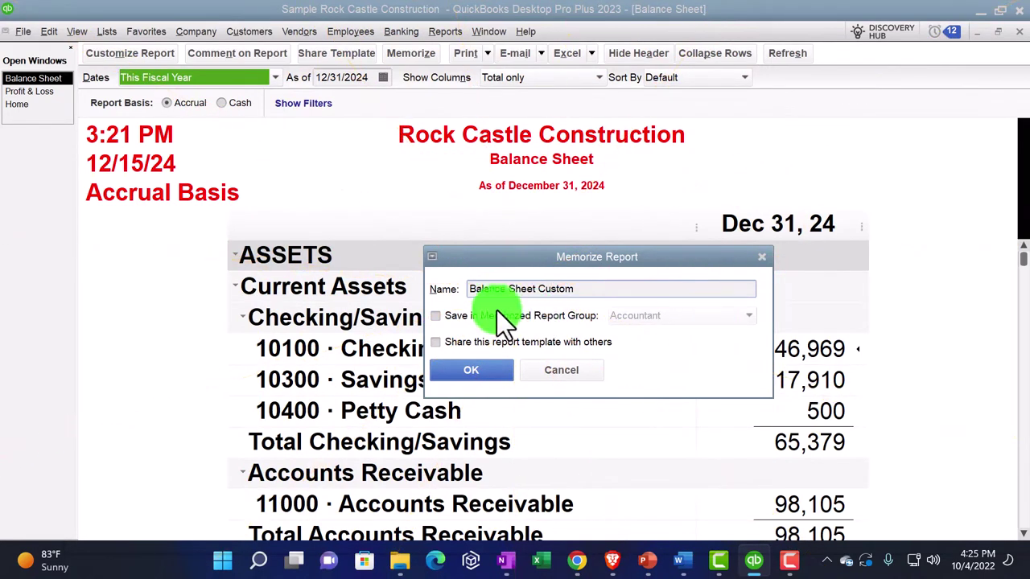
left_click(436, 314)
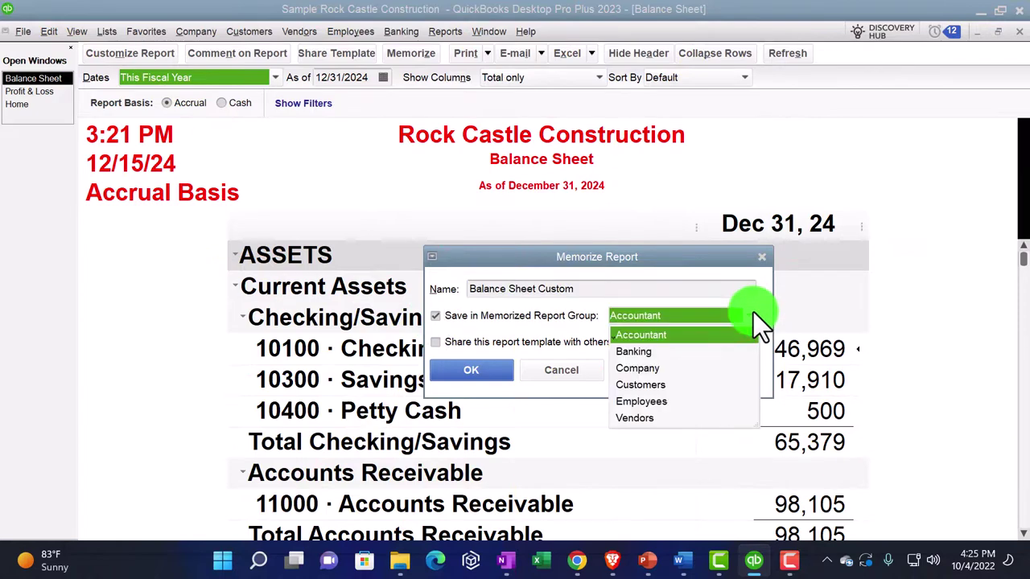
left_click(753, 315)
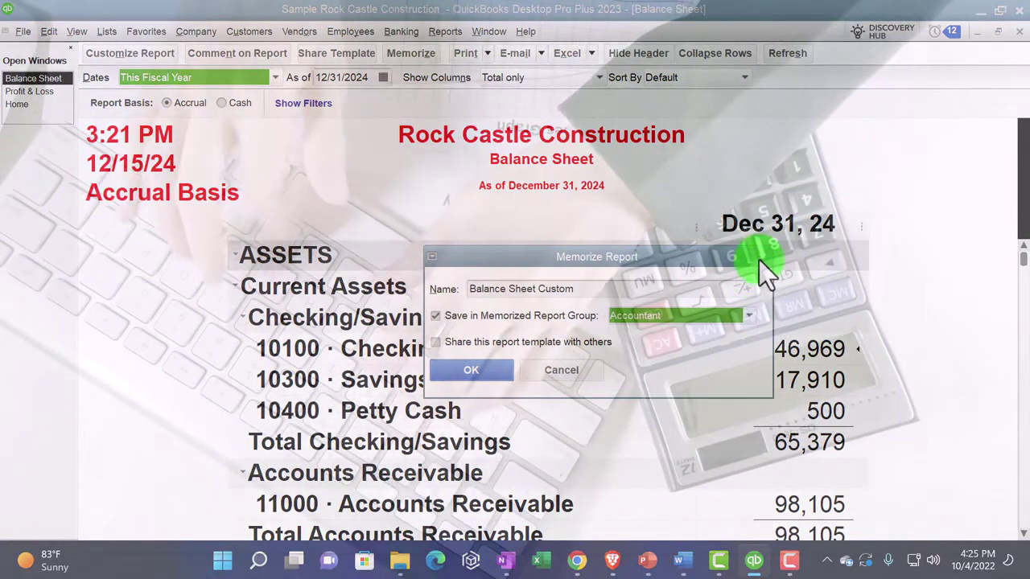
key("Return")
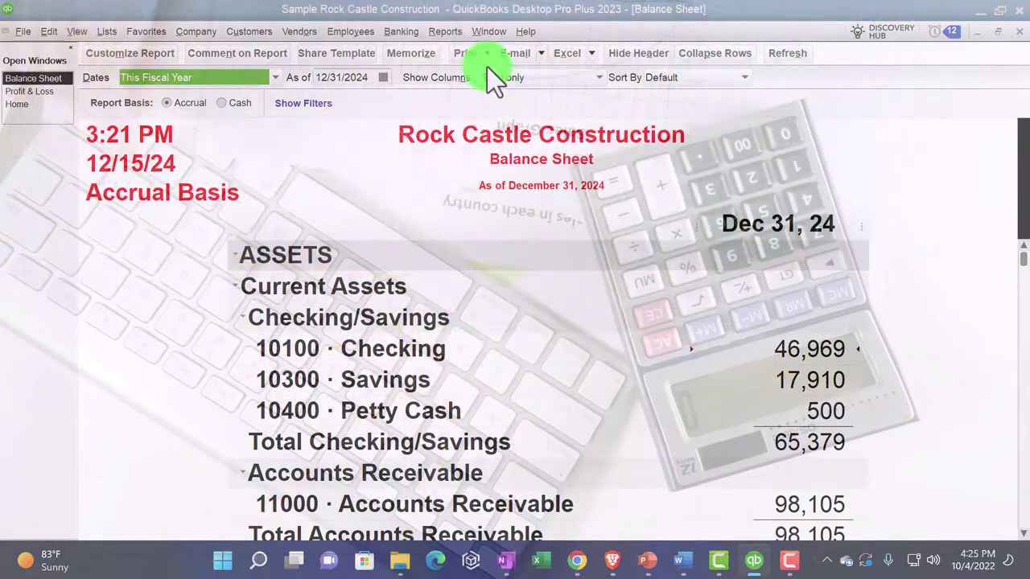
- Open the Report Center maximized and browse the memorized reports in the Accountant group
left_click(438, 31)
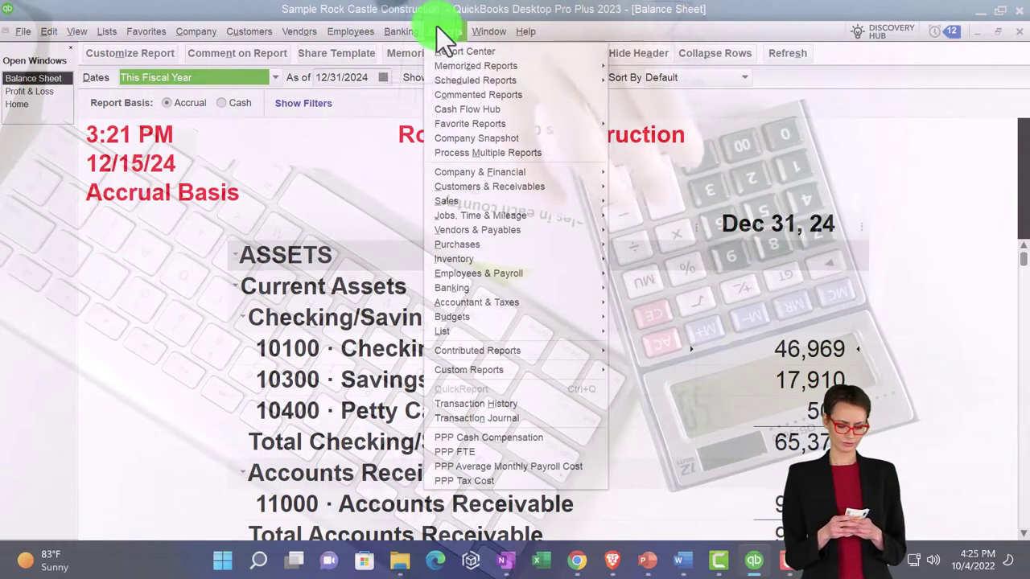
mouse_move(511, 70)
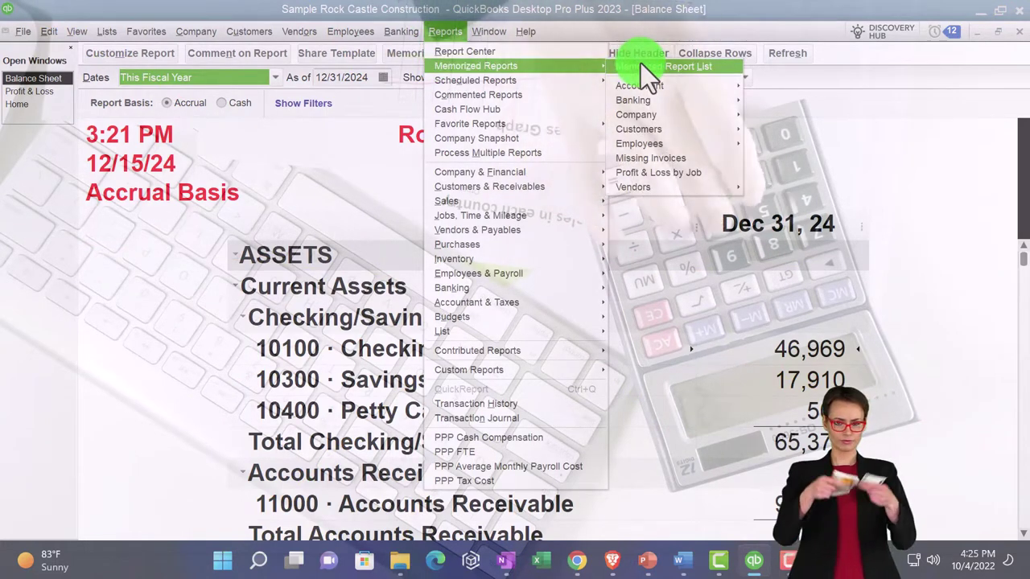
left_click(503, 51)
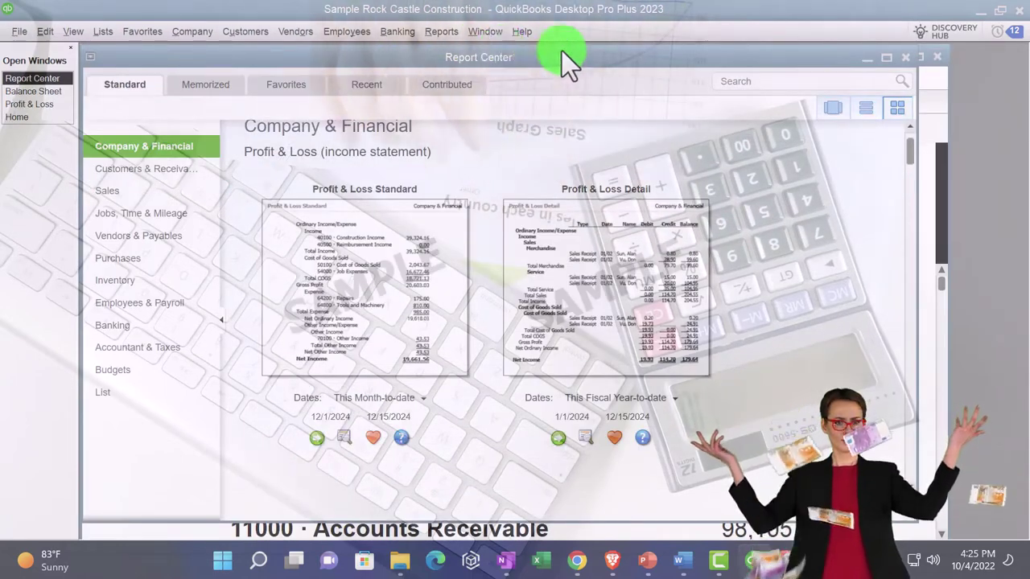
double_click(885, 61)
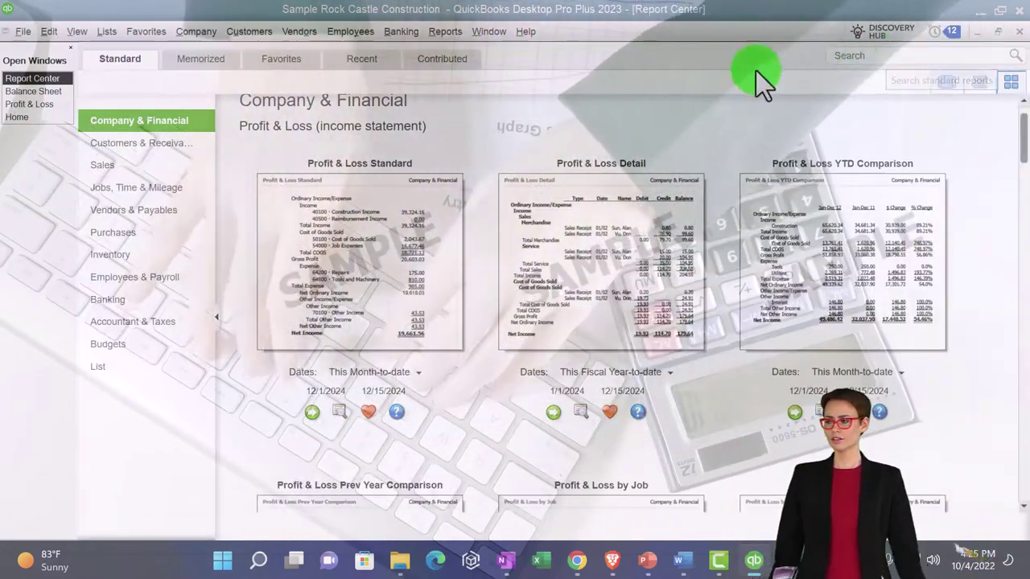
left_click(213, 64)
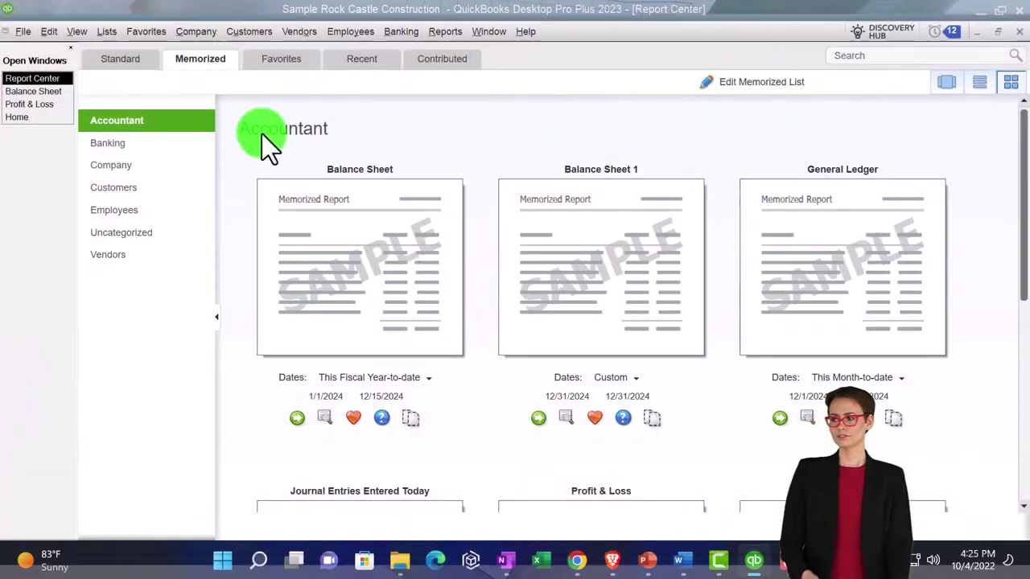
scroll(339, 258, "down", 3)
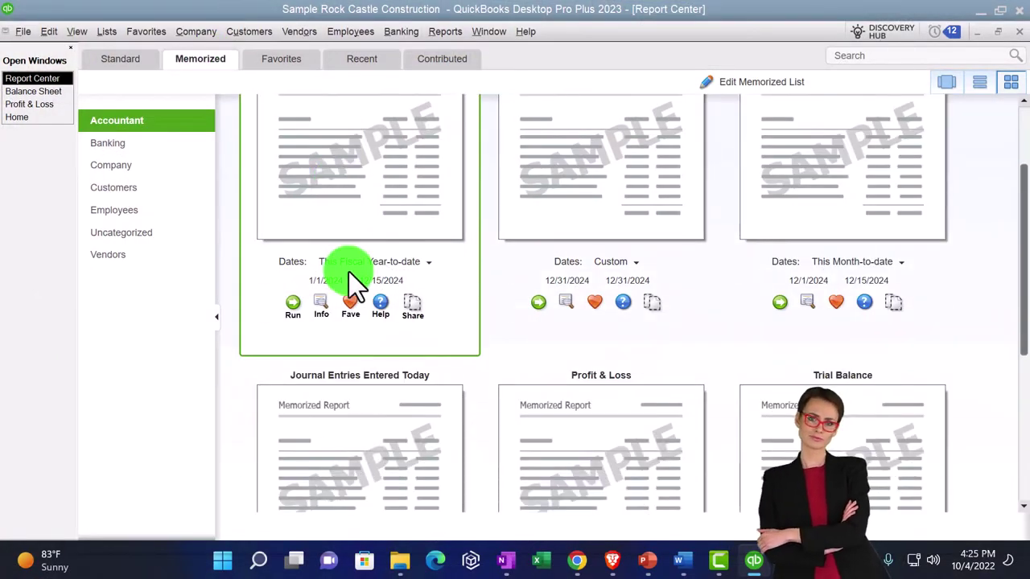
scroll(350, 272, "up", 3)
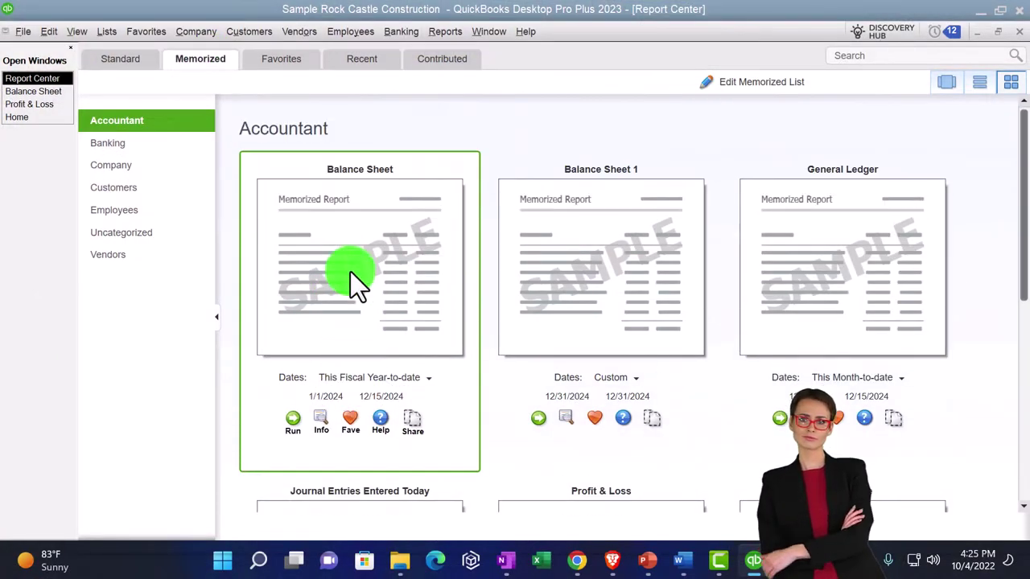
- Open the Memorized Report List for editing
left_click(768, 84)
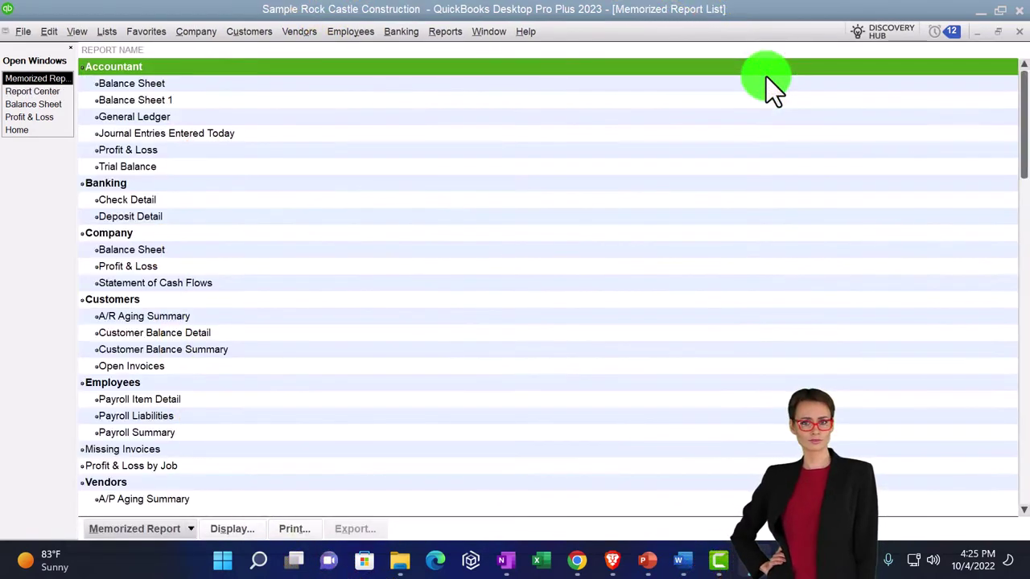
left_click(1019, 34)
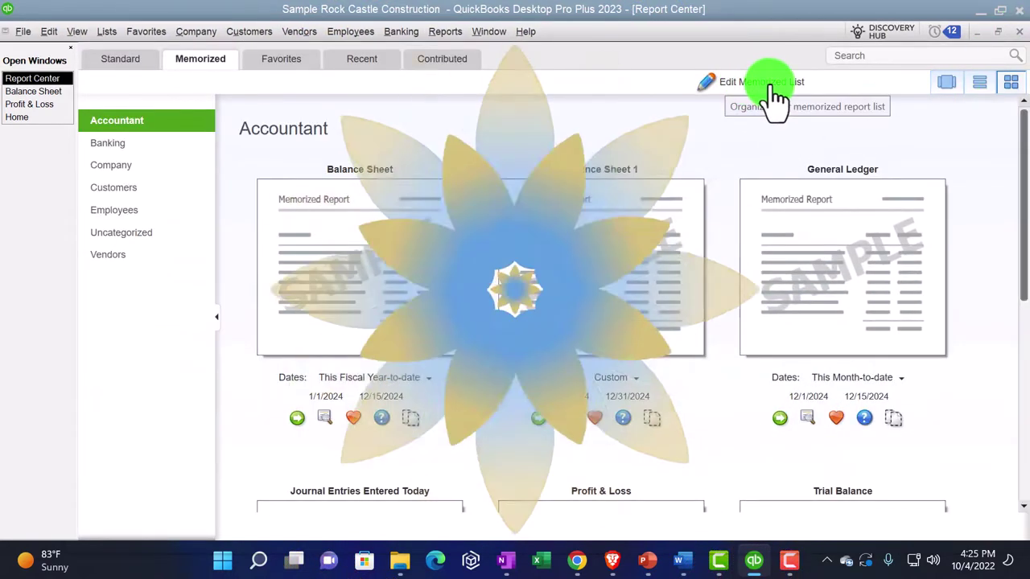
left_click(770, 87)
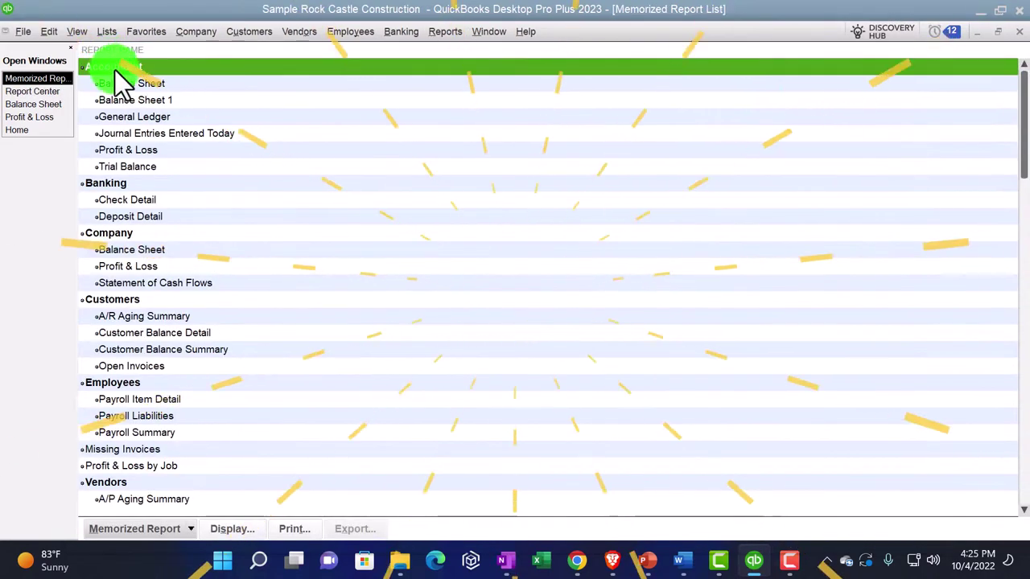
scroll(132, 175, "down", 1)
scroll(163, 237, "up", 1)
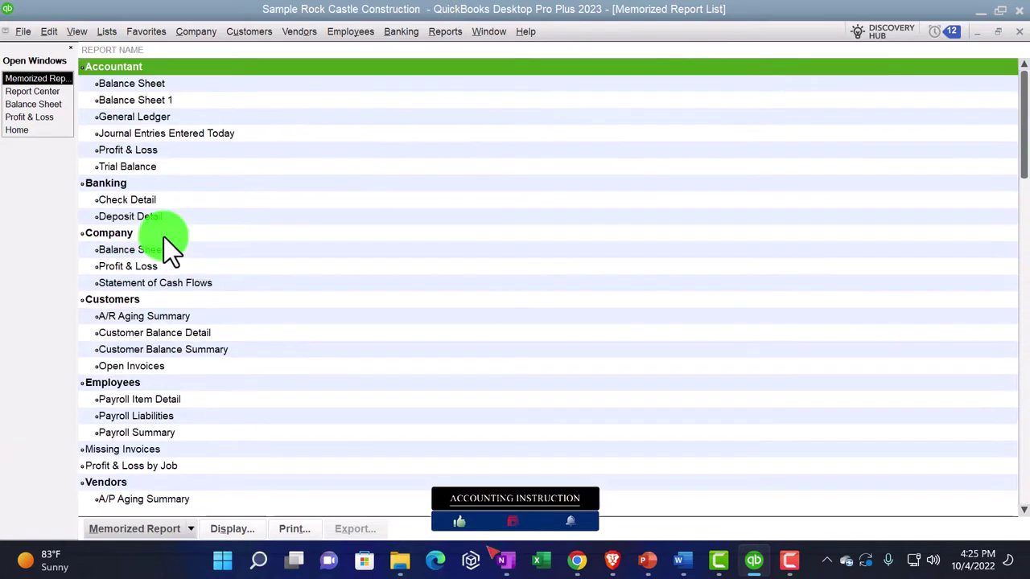
- Delete the Trial Balance memorized report from the Accountant group
left_click(166, 165)
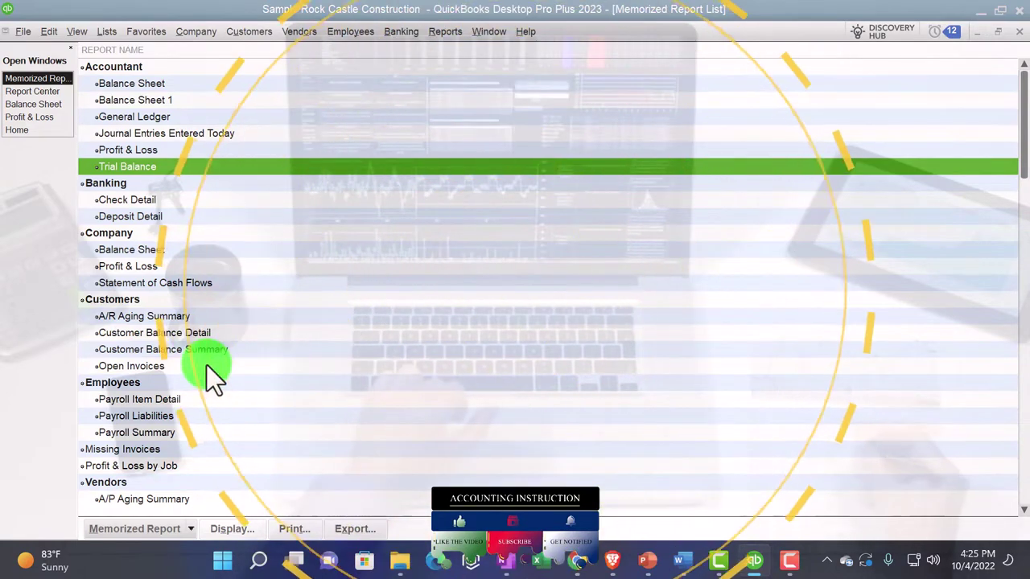
left_click(200, 500)
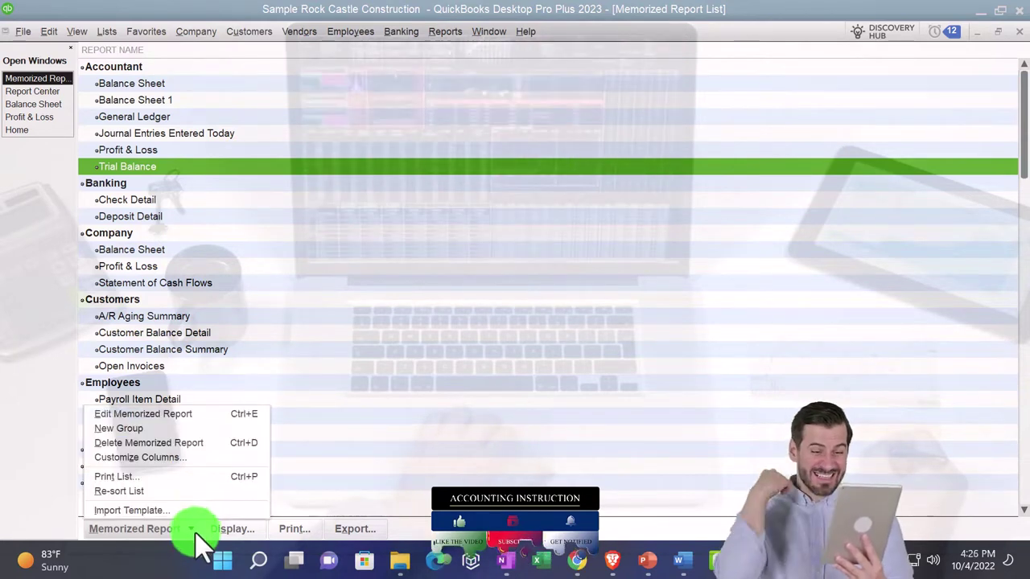
left_click(153, 444)
left_click(483, 186)
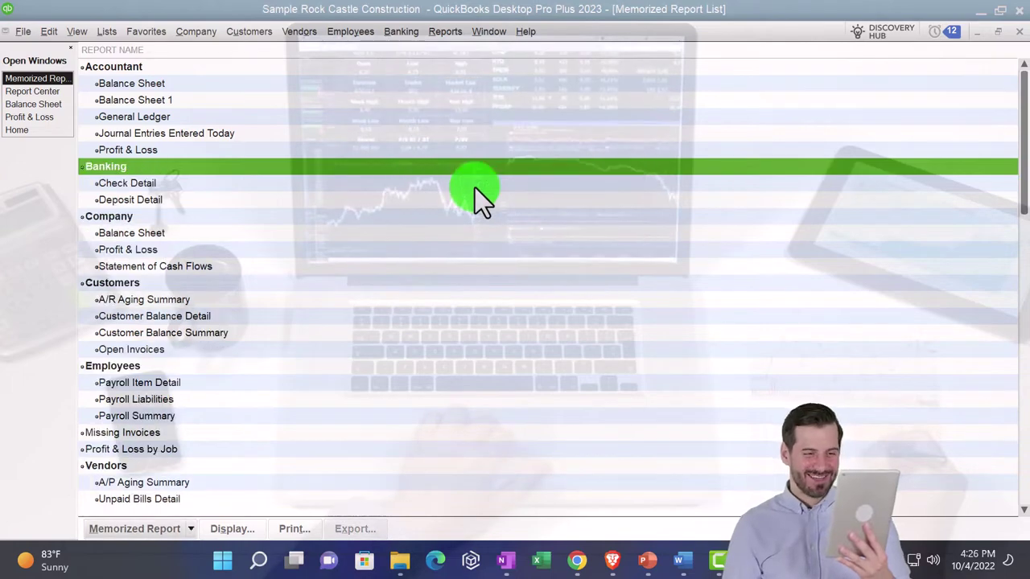
- Delete the Profit & Loss memorized report from the Accountant group
left_click(166, 152)
right_click(167, 152)
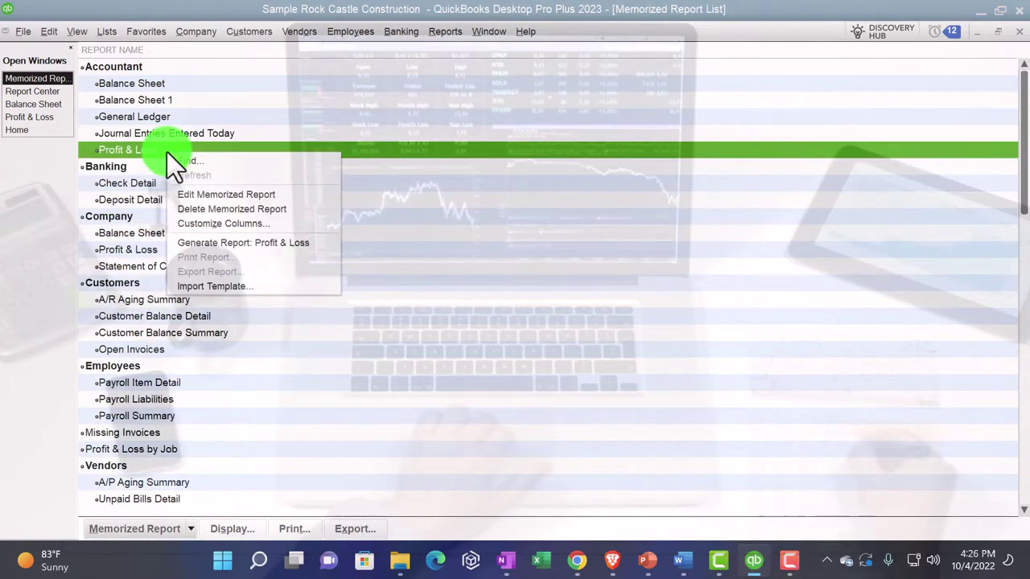
left_click(194, 207)
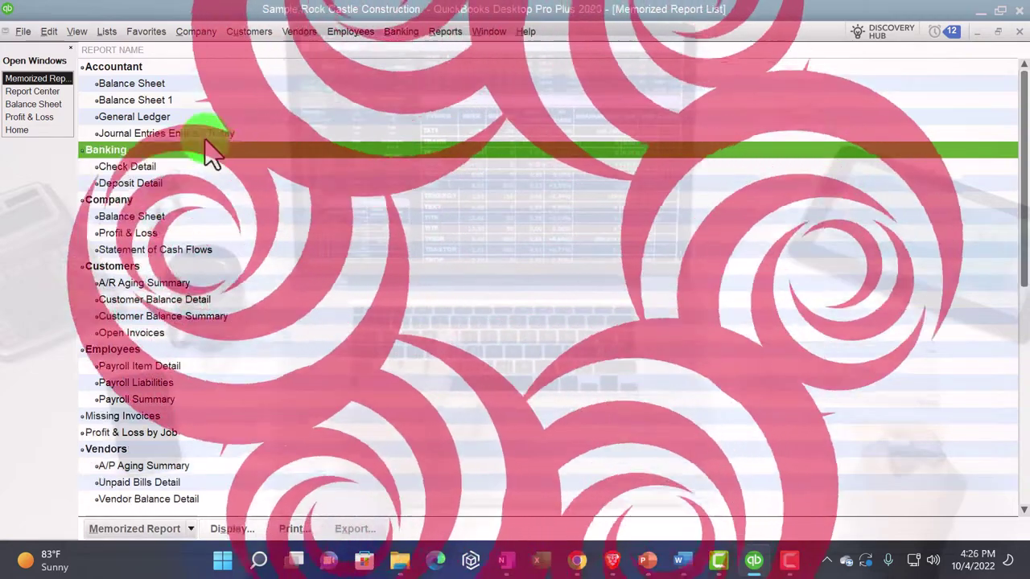
- Delete the Journal Entries Entered Today memorized report from the Accountant group
left_click(202, 133)
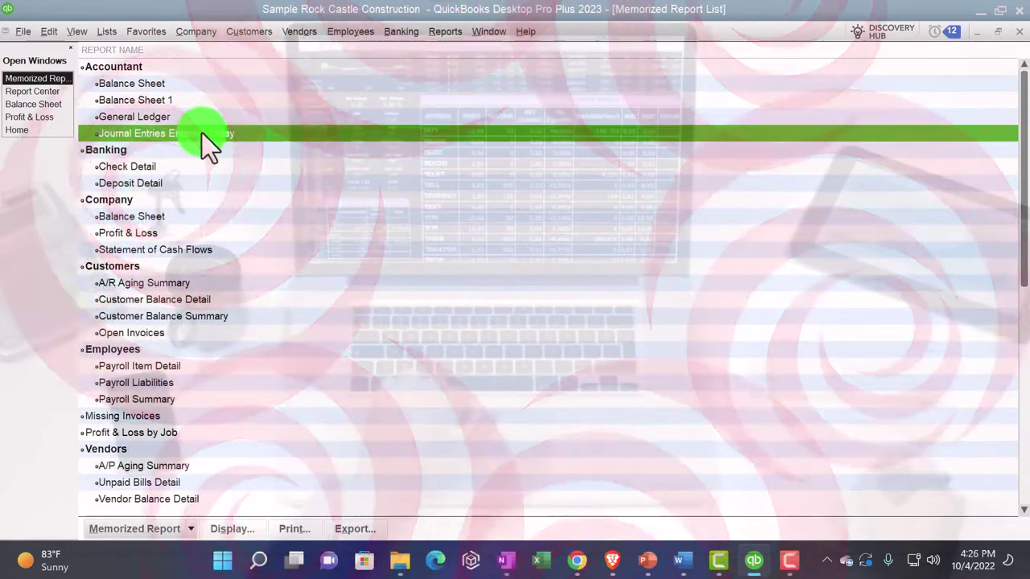
right_click(205, 135)
left_click(232, 187)
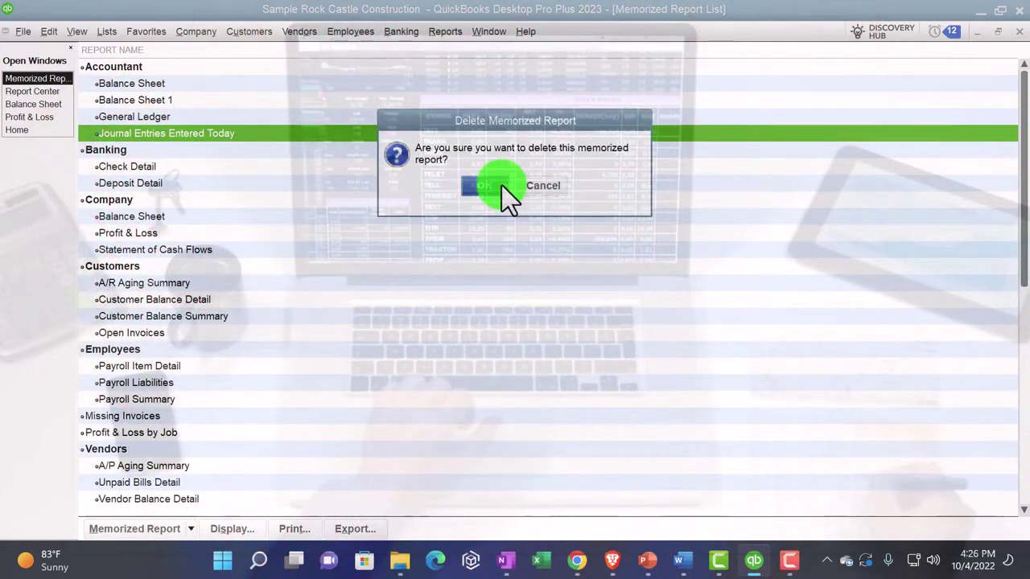
left_click(501, 185)
- Delete the General Ledger memorized report from the Accountant group
left_click(176, 118)
right_click(184, 126)
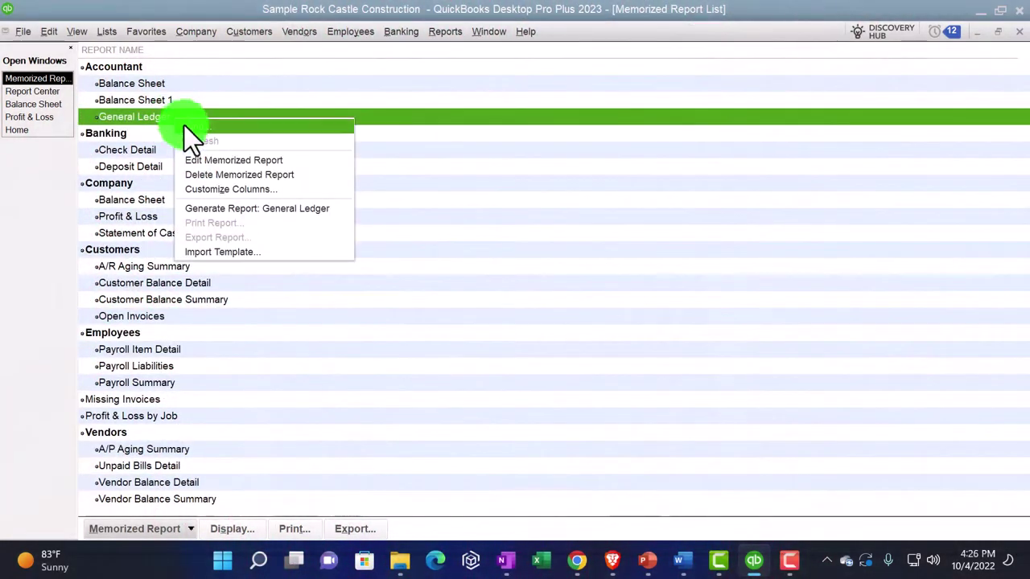
left_click(207, 172)
left_click(465, 182)
- Delete the Balance Sheet 1 memorized report from the Accountant group
left_click(116, 100)
right_click(117, 99)
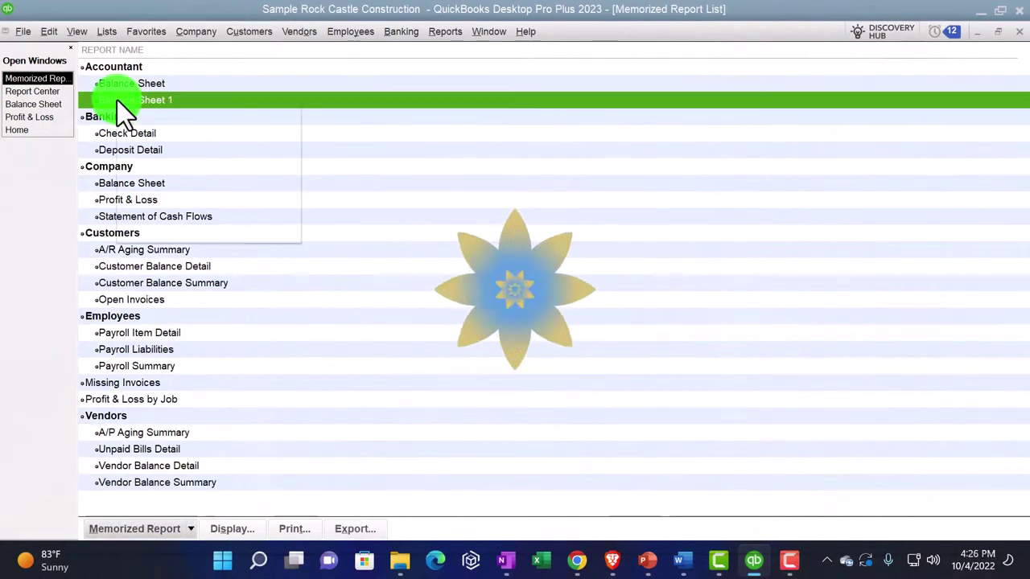
left_click(169, 157)
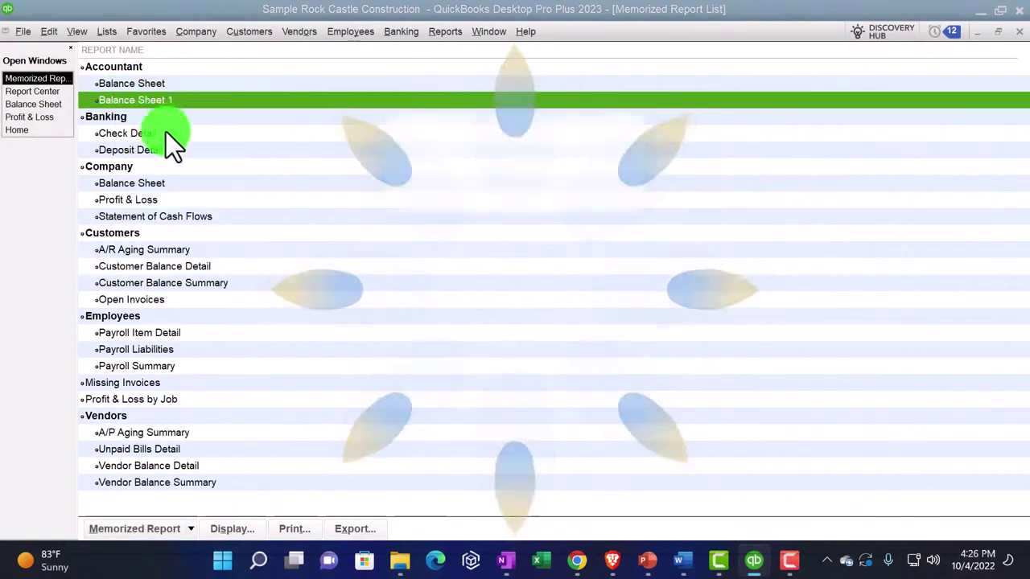
left_click(491, 185)
- Delete the Balance Sheet memorized report from the Accountant group
left_click(149, 85)
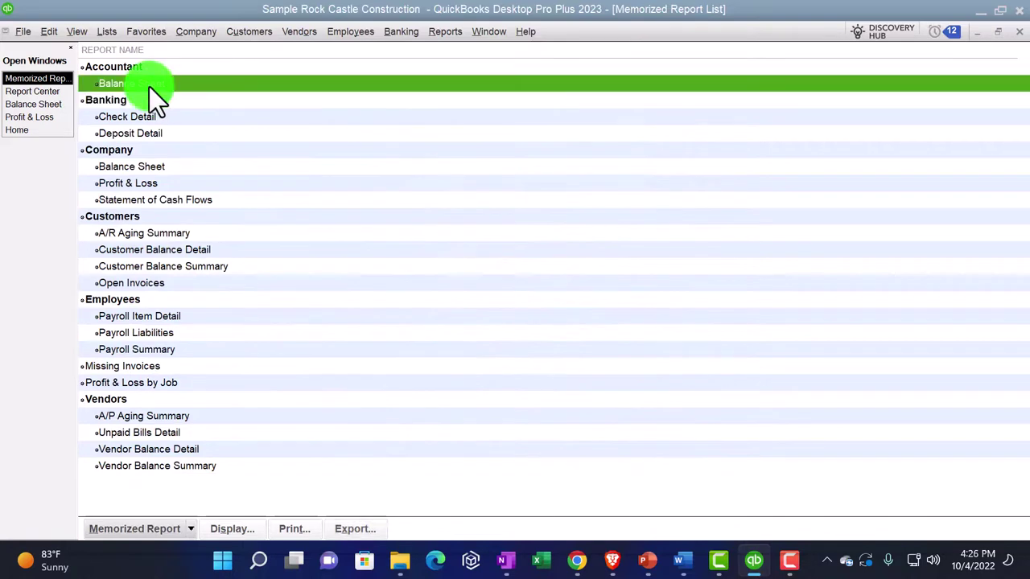
right_click(149, 87)
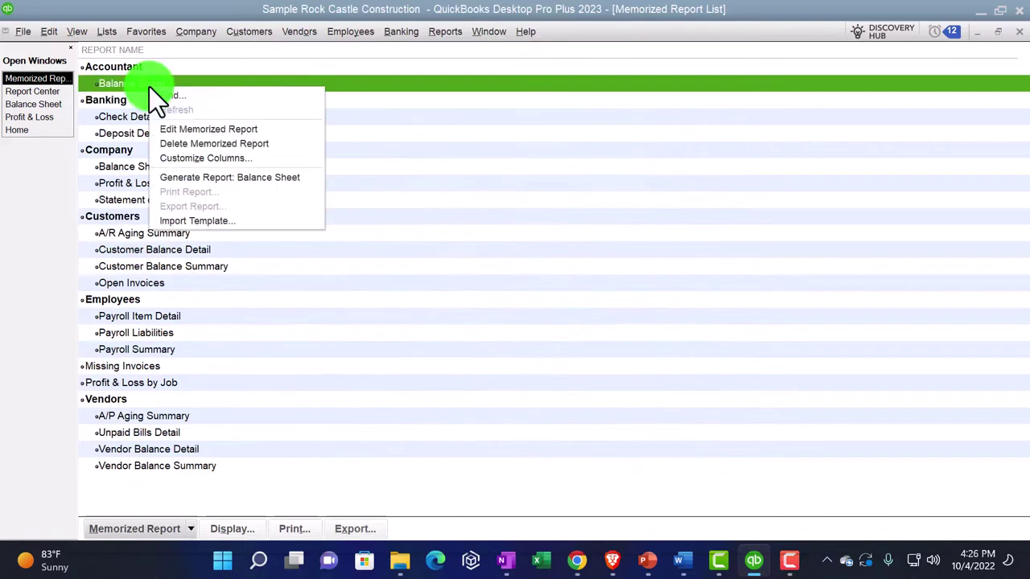
left_click(211, 144)
left_click(492, 186)
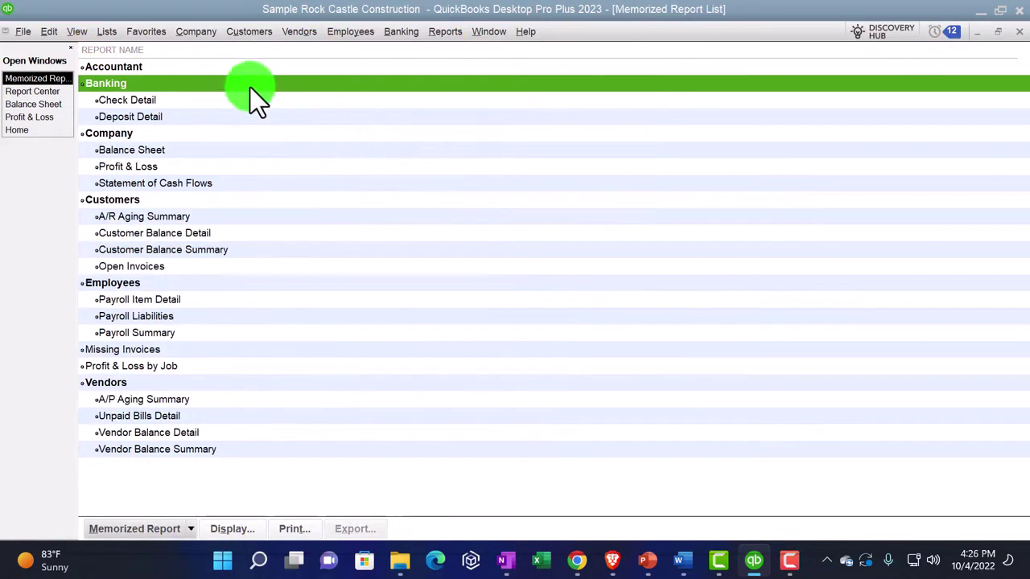
- Delete the empty Accountant group and all remaining groups and reports from the Memorized Report List
left_click(147, 67)
right_click(147, 67)
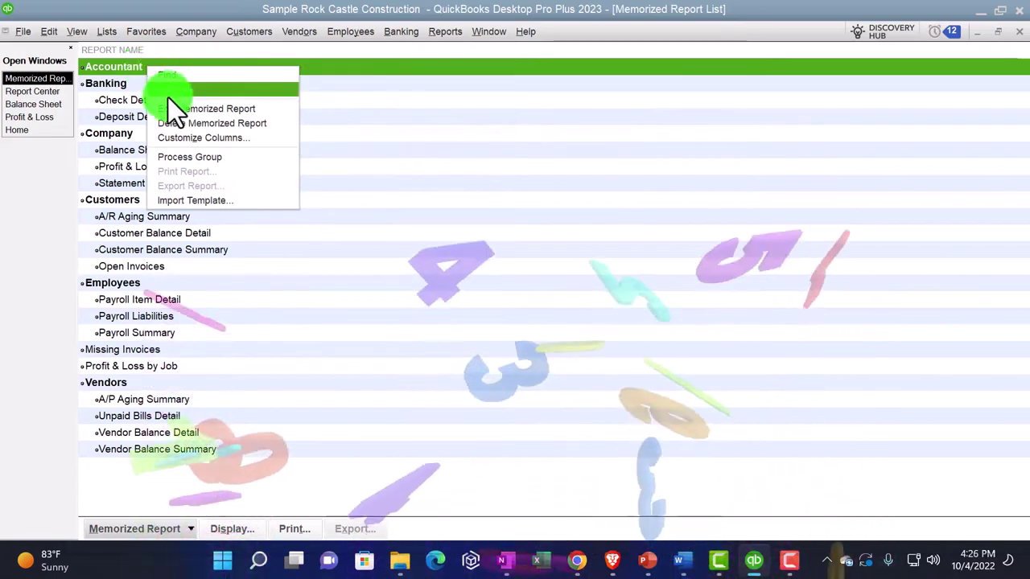
left_click(184, 123)
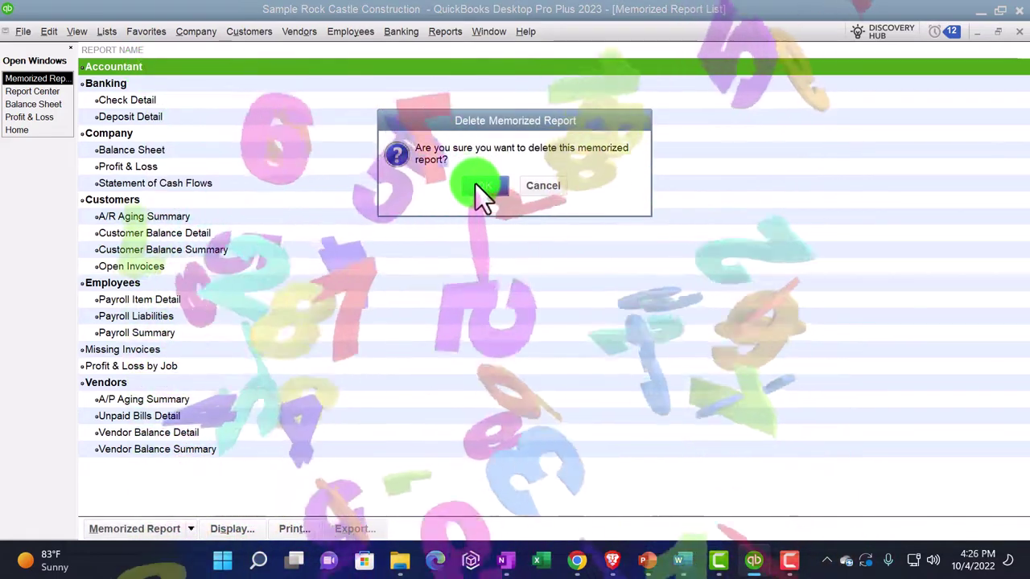
left_click(475, 185)
left_click(117, 85)
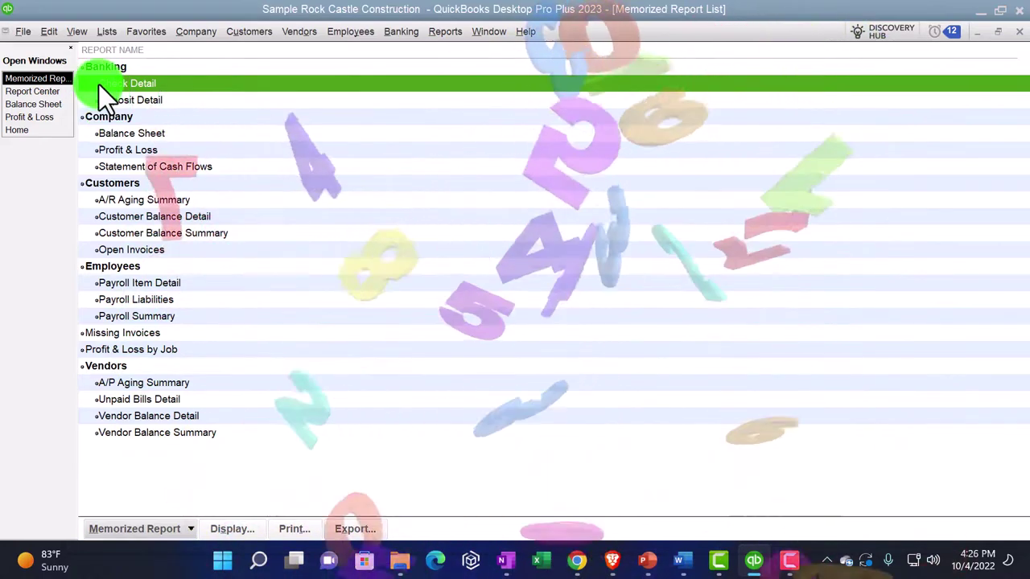
left_click_drag(92, 85, 129, 147)
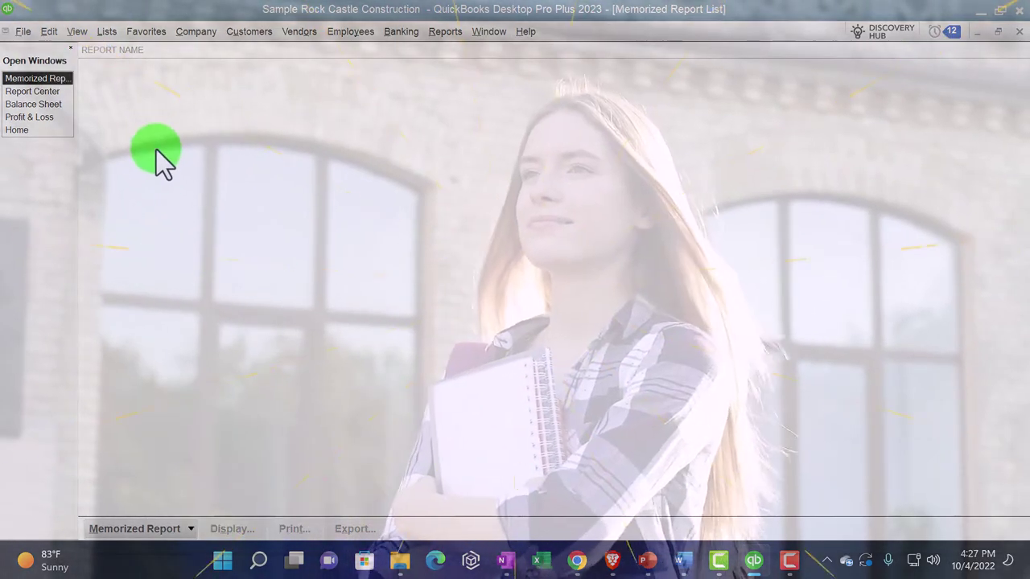
left_click(56, 105)
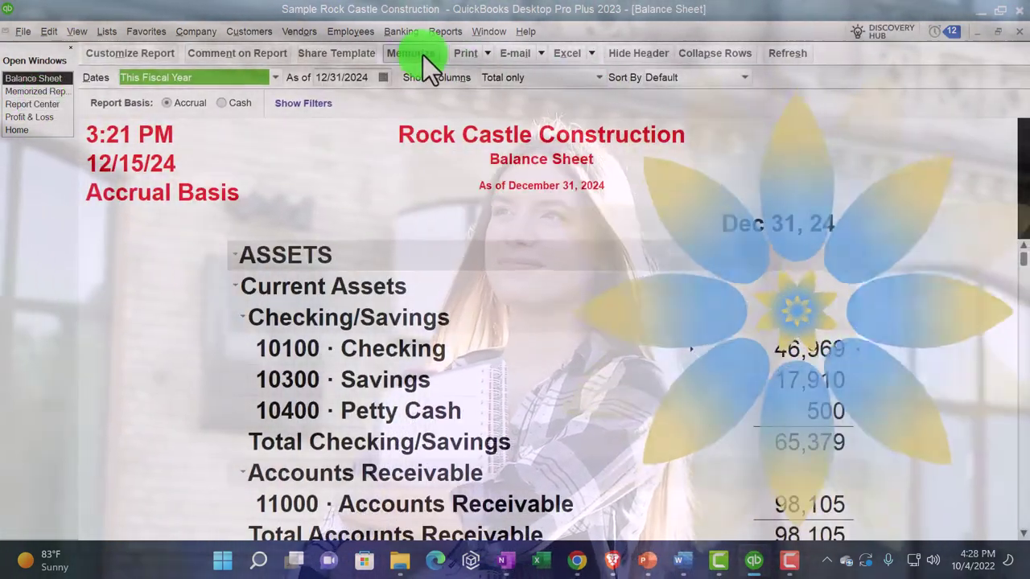
left_click(423, 55)
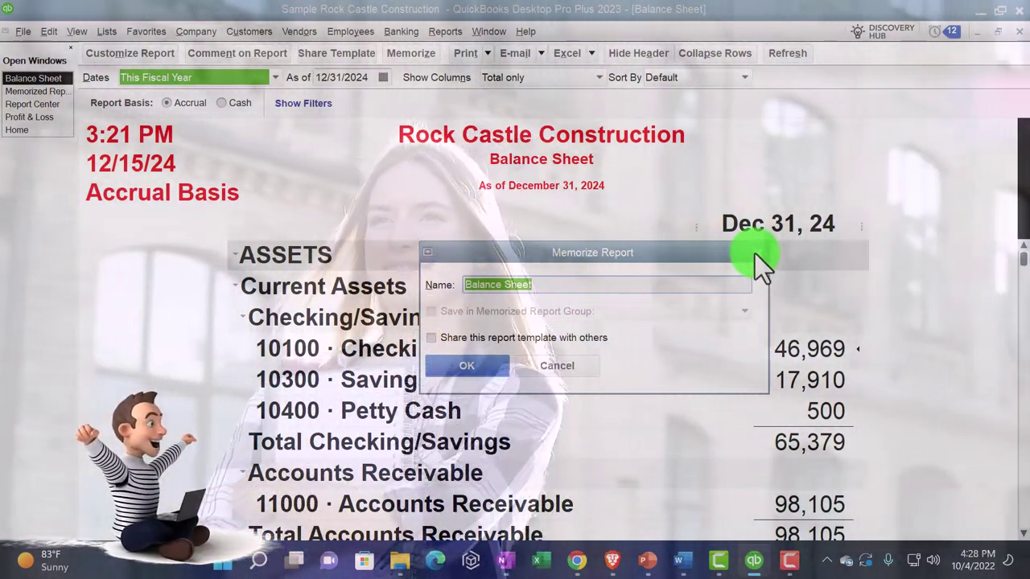
left_click(755, 253)
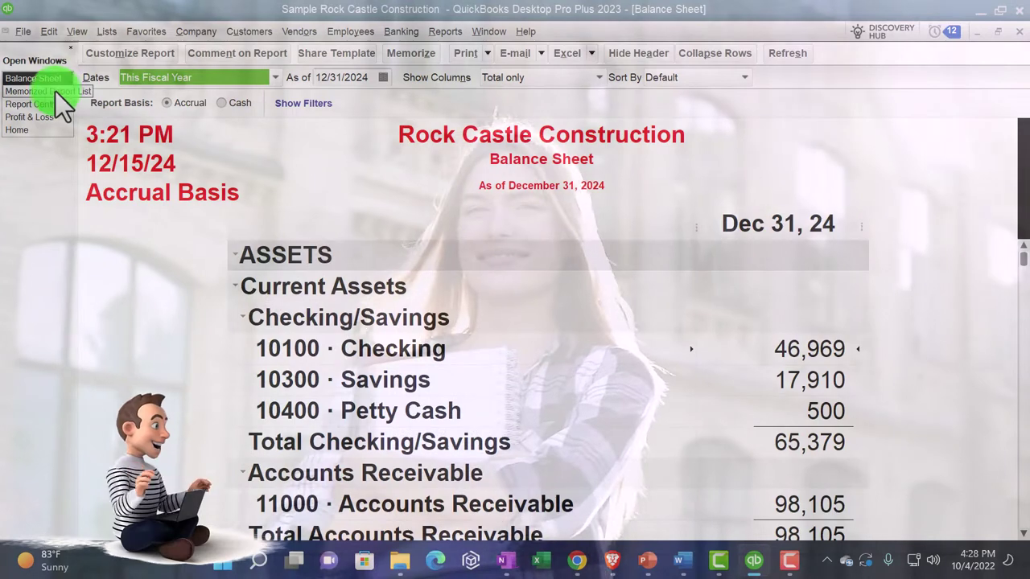
left_click(54, 91)
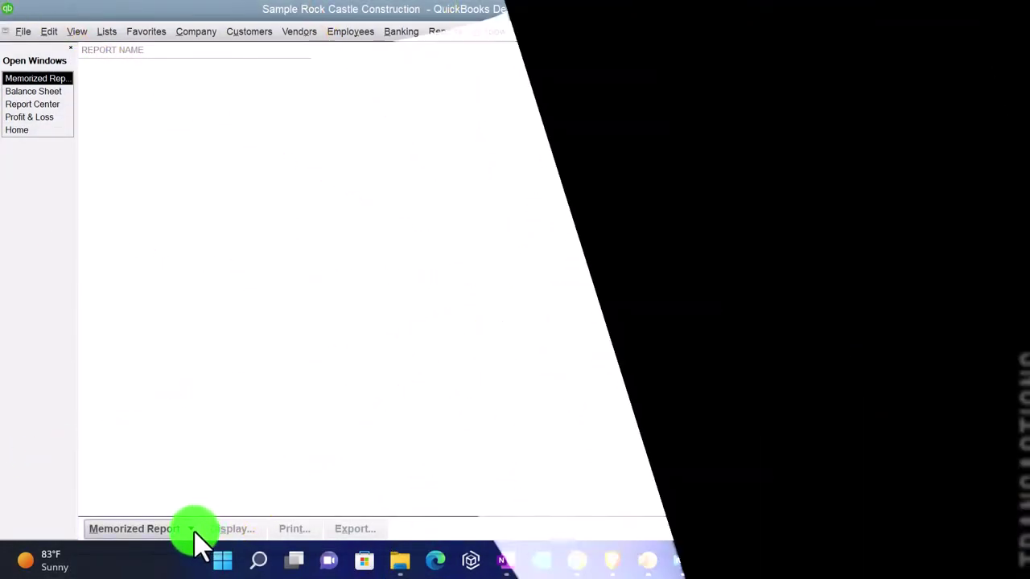
- Create a new memorized report group named with the person's first name
left_click(191, 531)
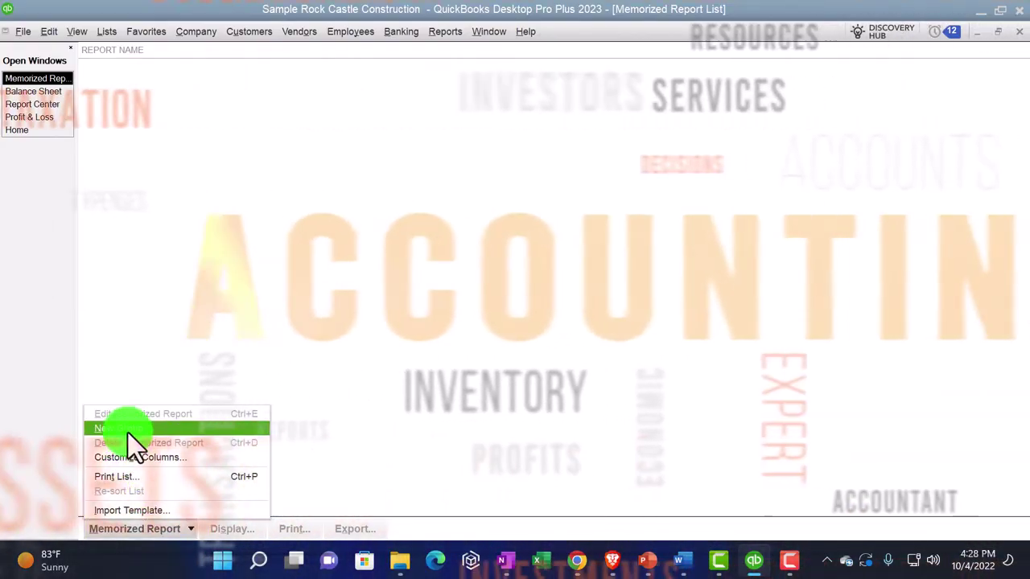
left_click(128, 432)
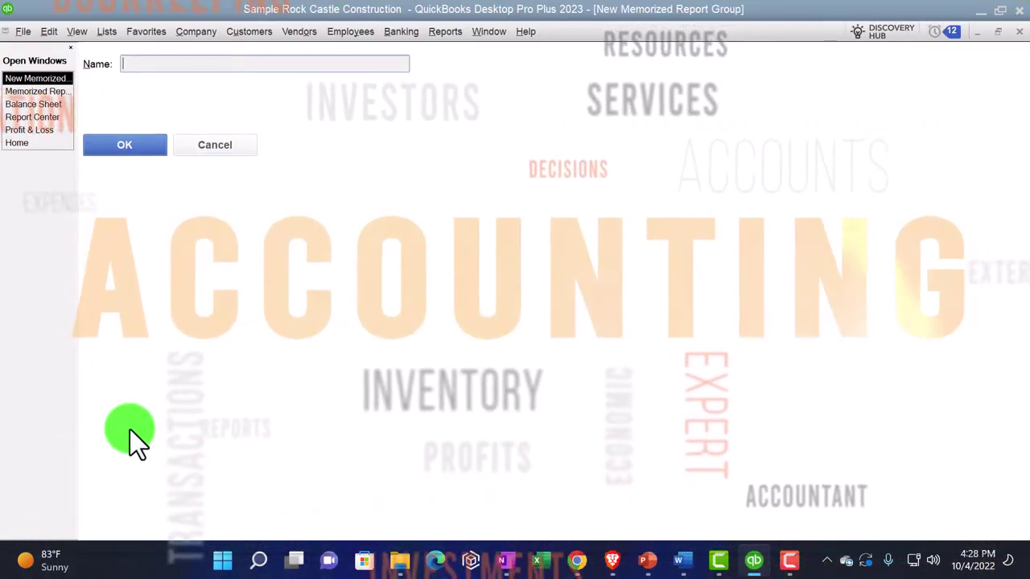
type("Robert")
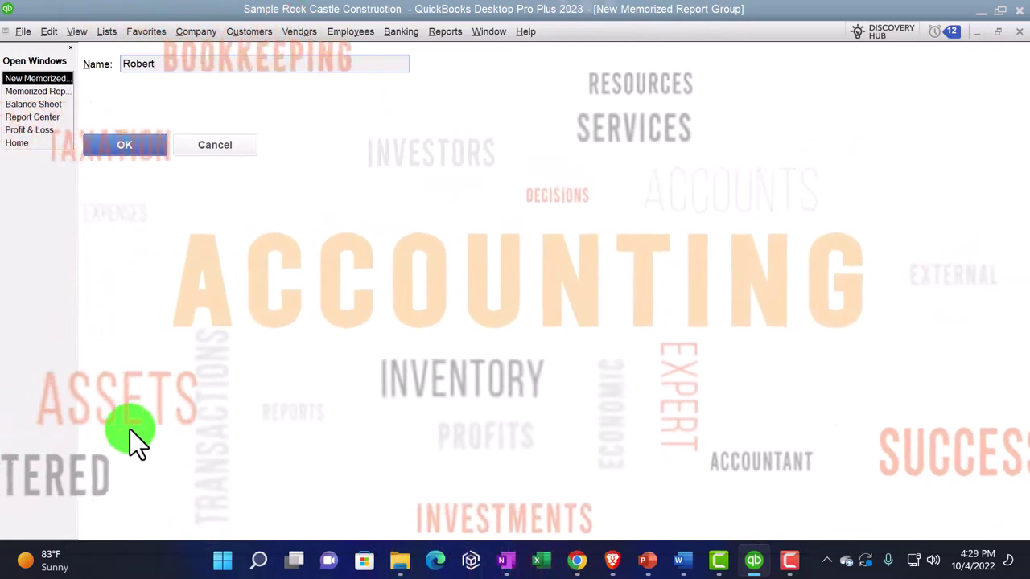
left_click(128, 148)
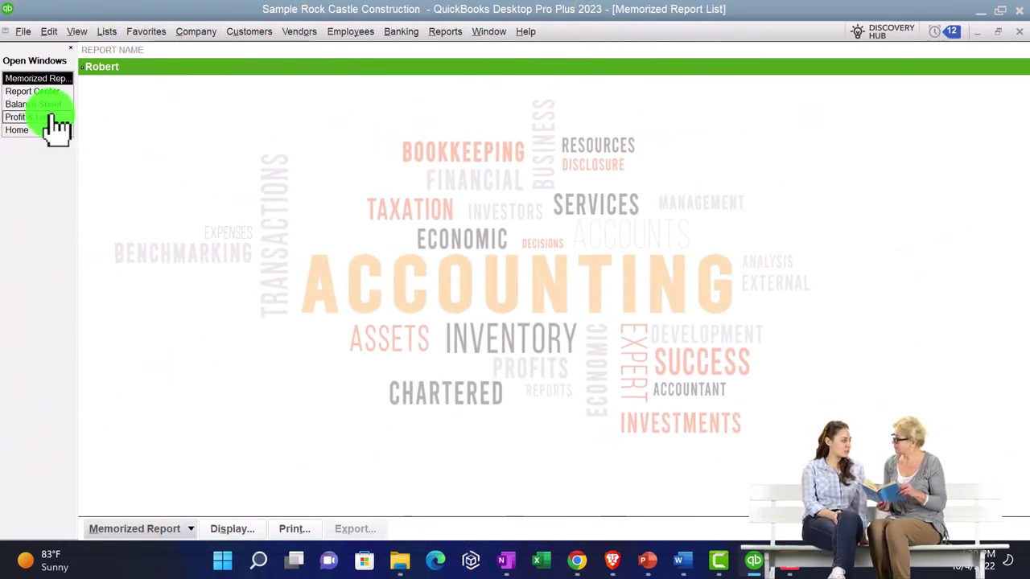
- Memorize the customized Balance Sheet report as "Balance Sheet" plus the person's first name, saved in the memorized report group of that name
left_click(37, 105)
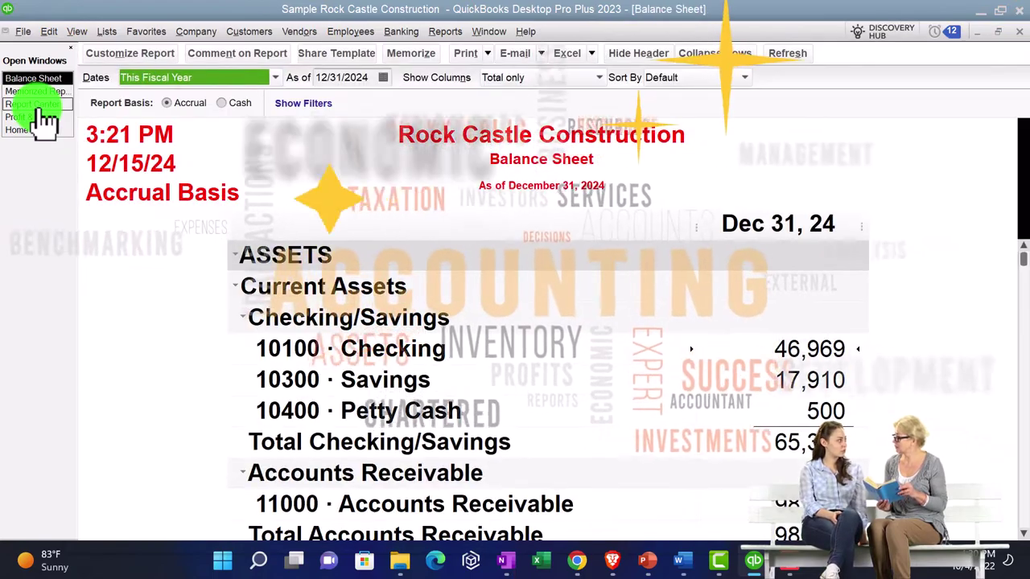
left_click(410, 54)
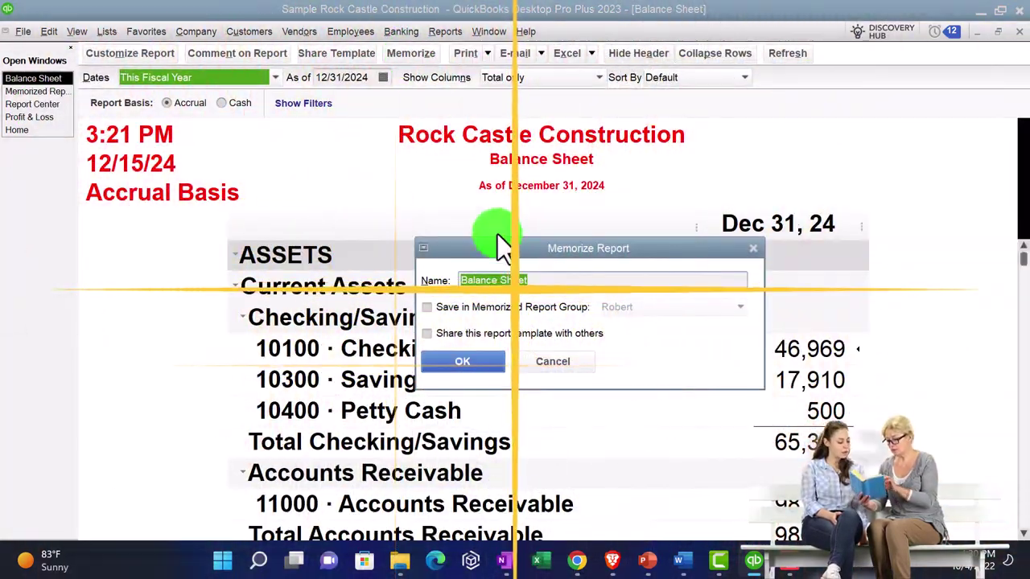
type("Robert")
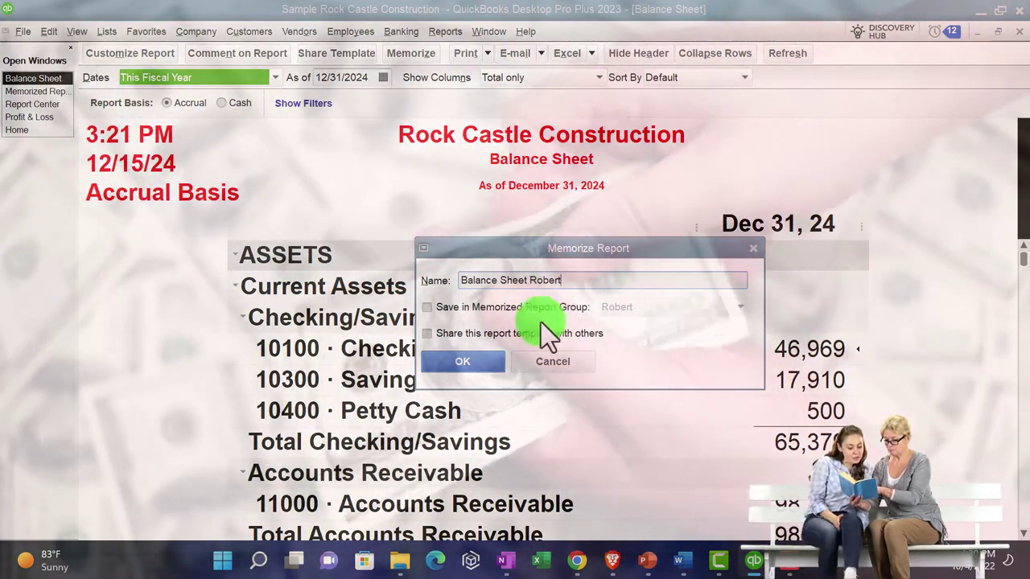
left_click(428, 307)
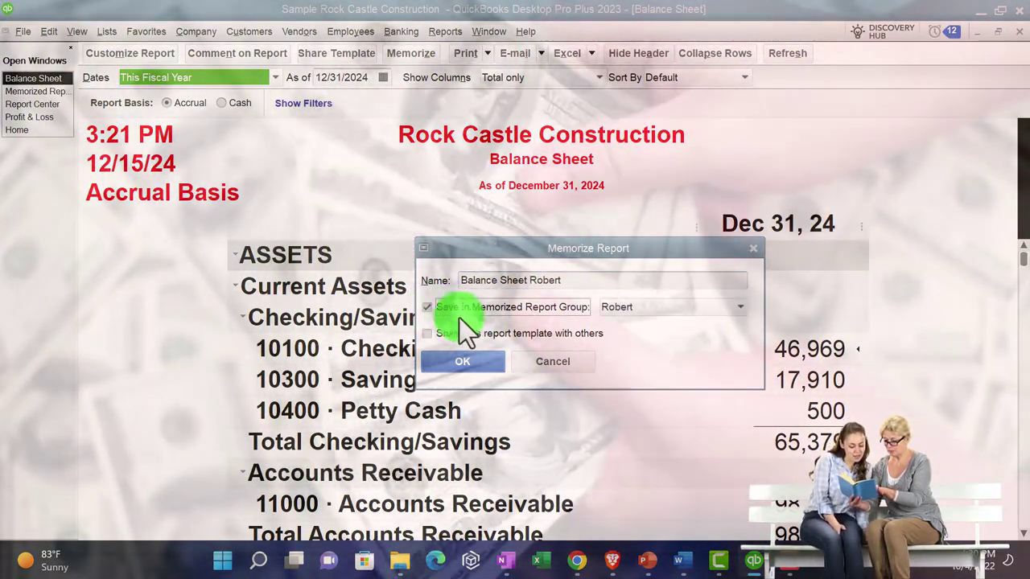
left_click(704, 314)
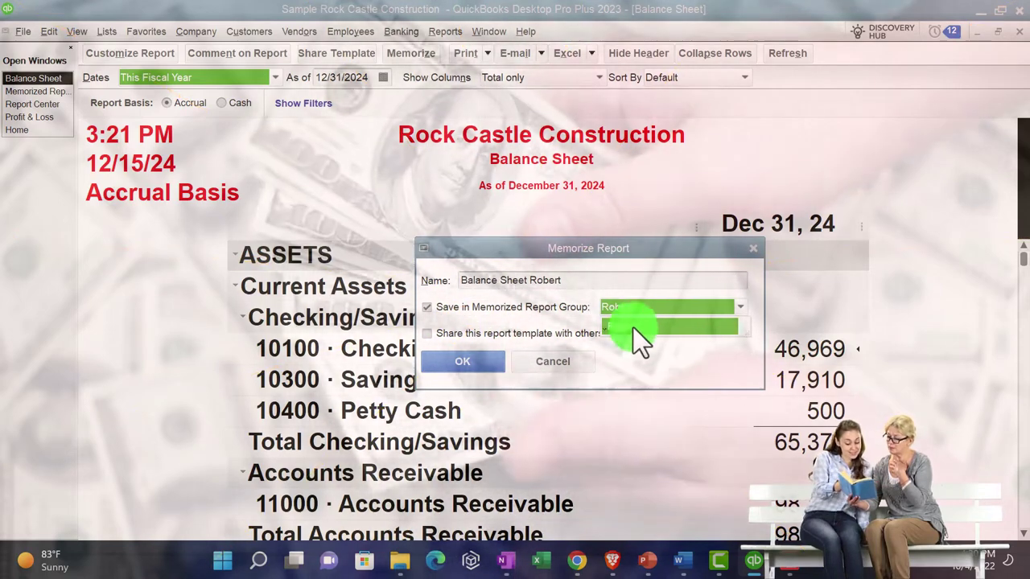
left_click(660, 327)
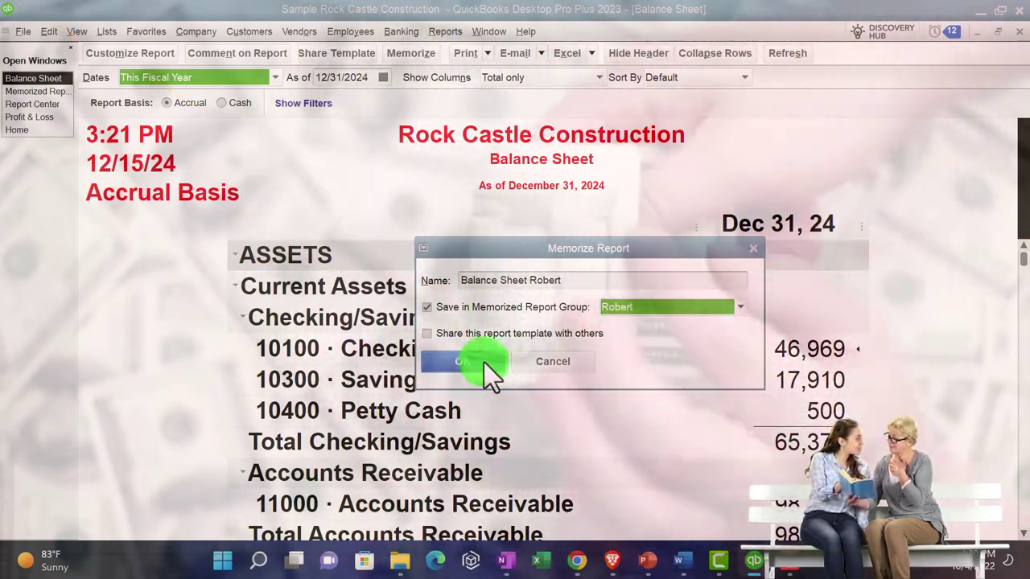
left_click(476, 362)
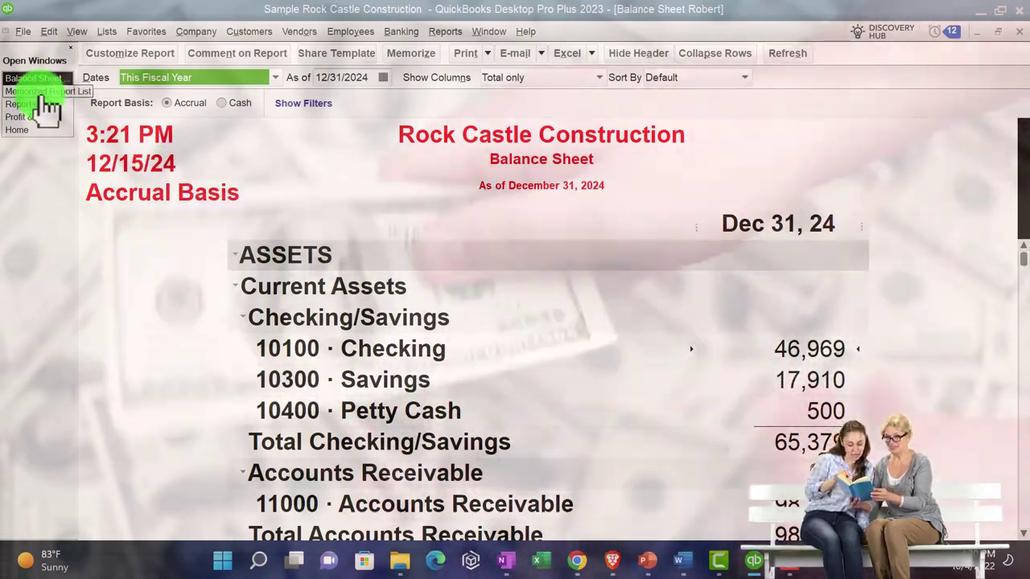
- Check the Memorized Report List for the newly memorized Balance Sheet report and close the list
left_click(42, 93)
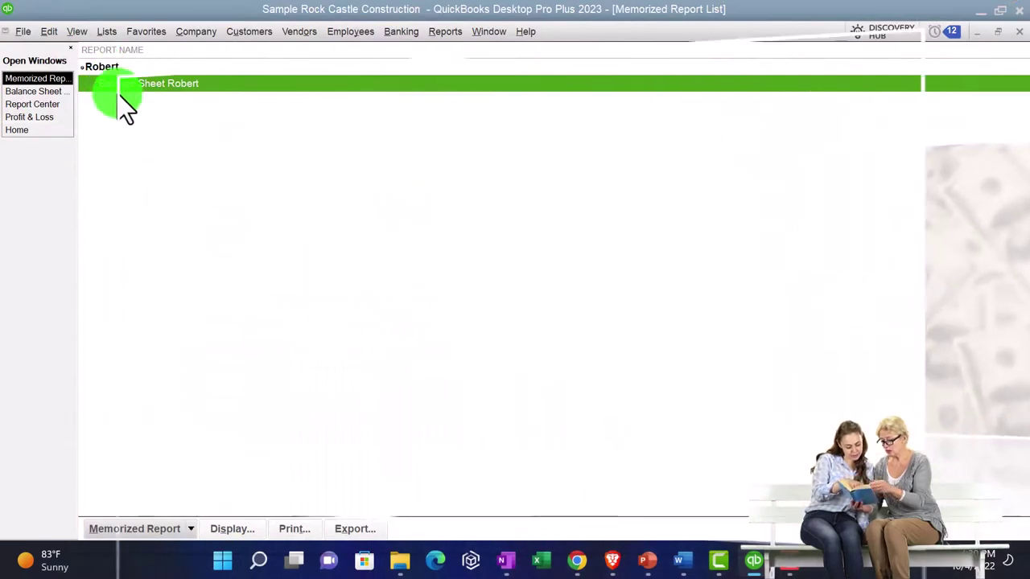
left_click(1019, 33)
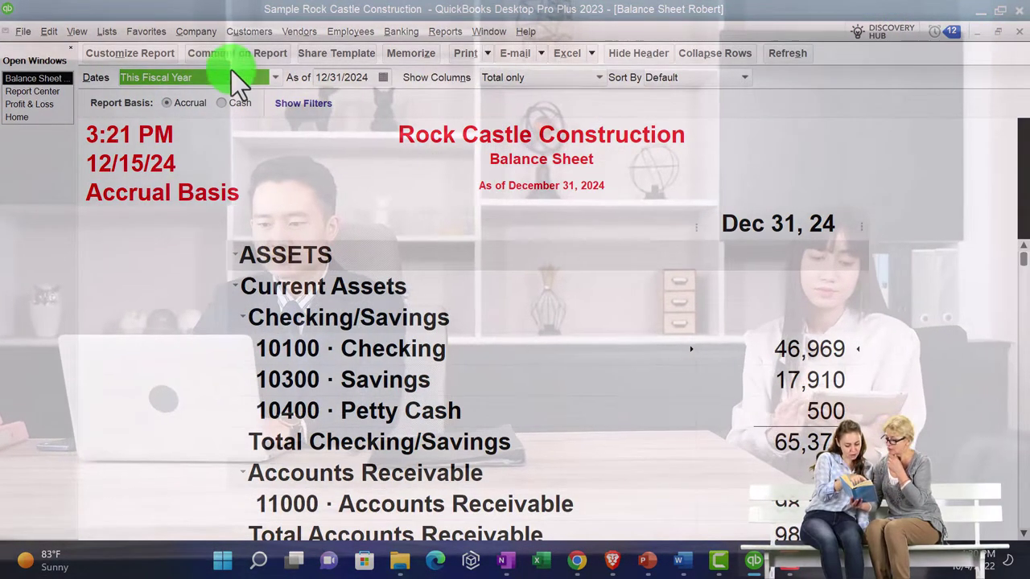
- Review the memorized reports in the Report Center and open the Memorized Report List for editing from there
left_click(445, 32)
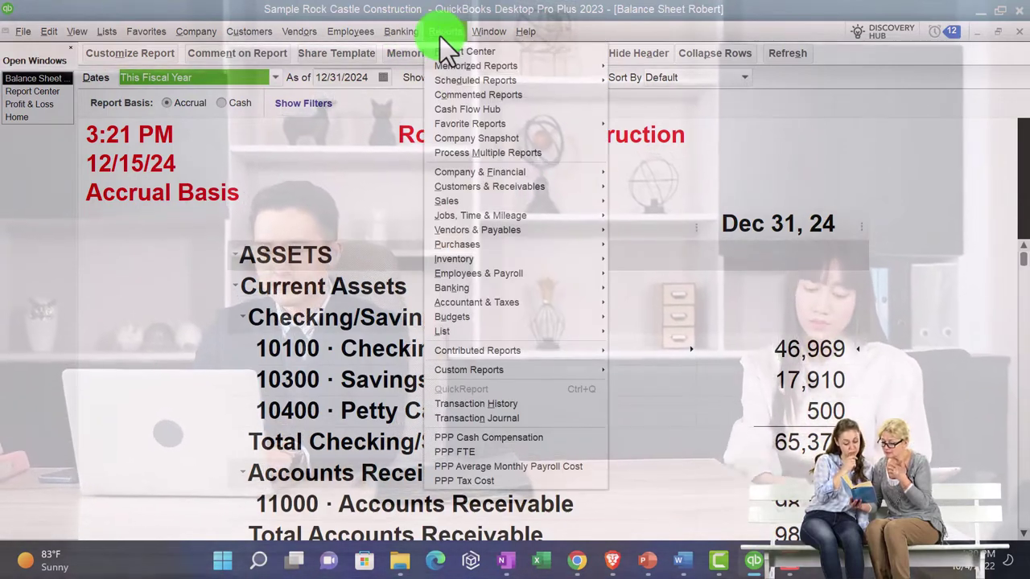
mouse_move(459, 67)
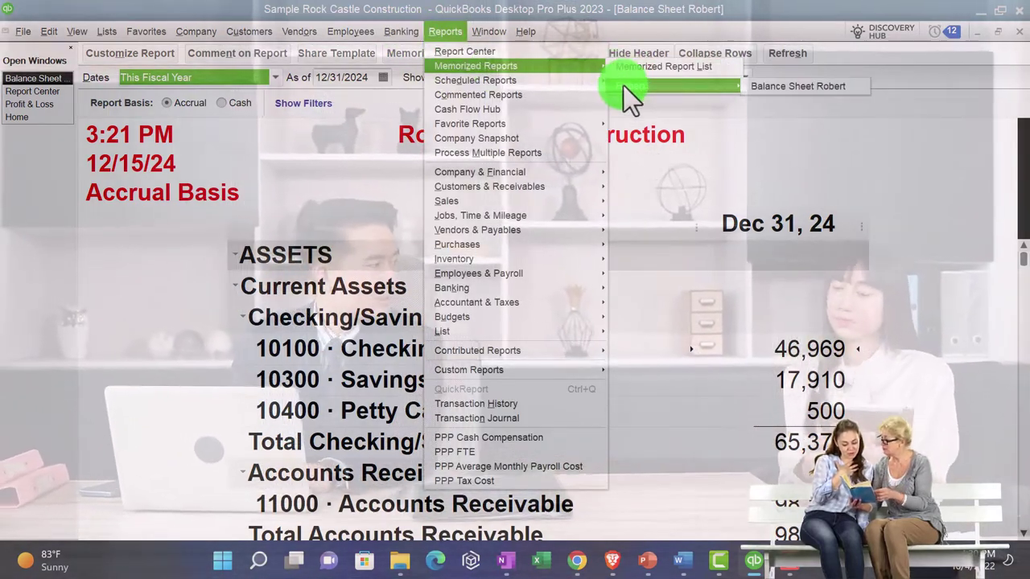
left_click(469, 50)
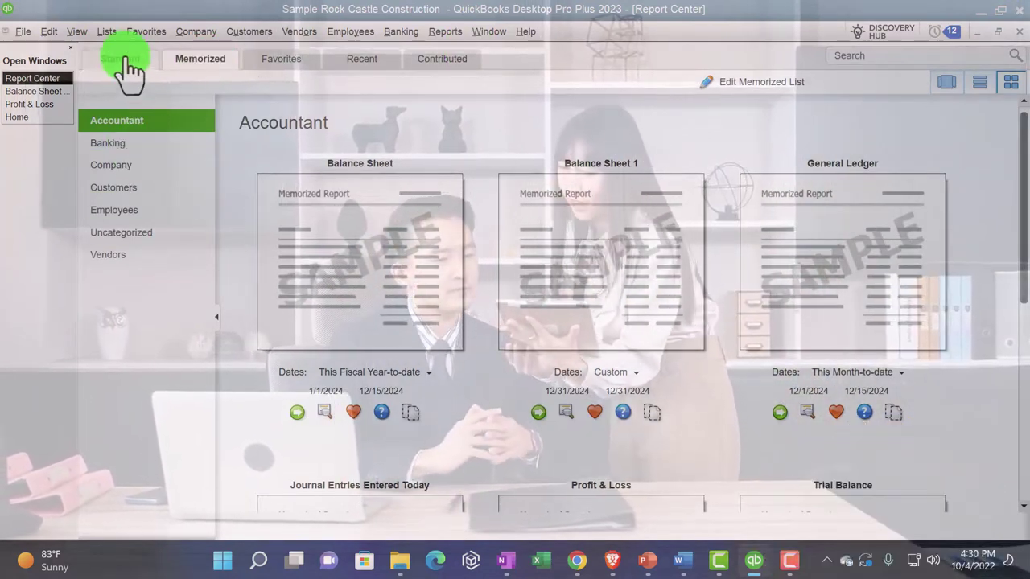
left_click(206, 58)
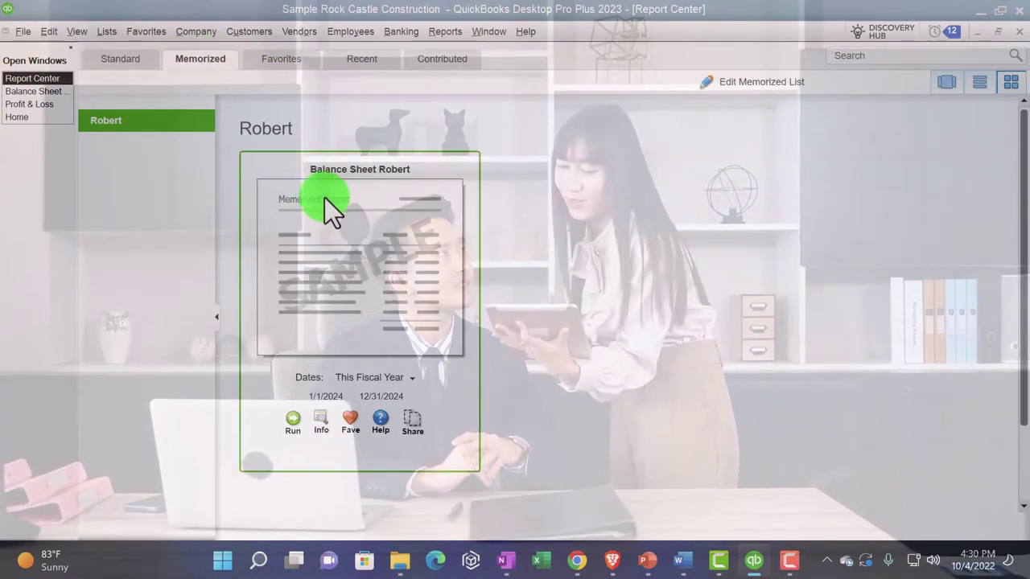
scroll(412, 338, "down", 2)
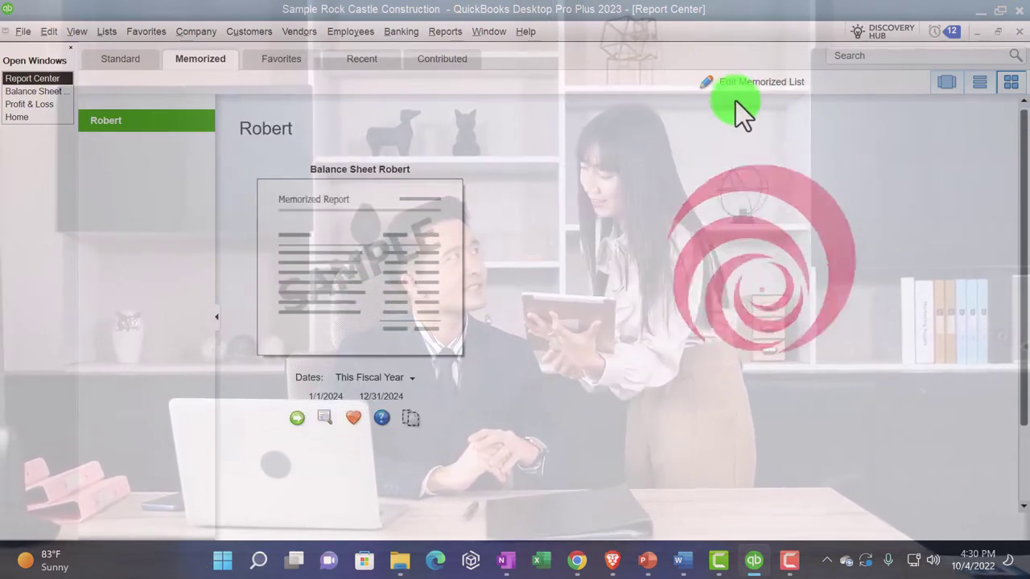
left_click(736, 84)
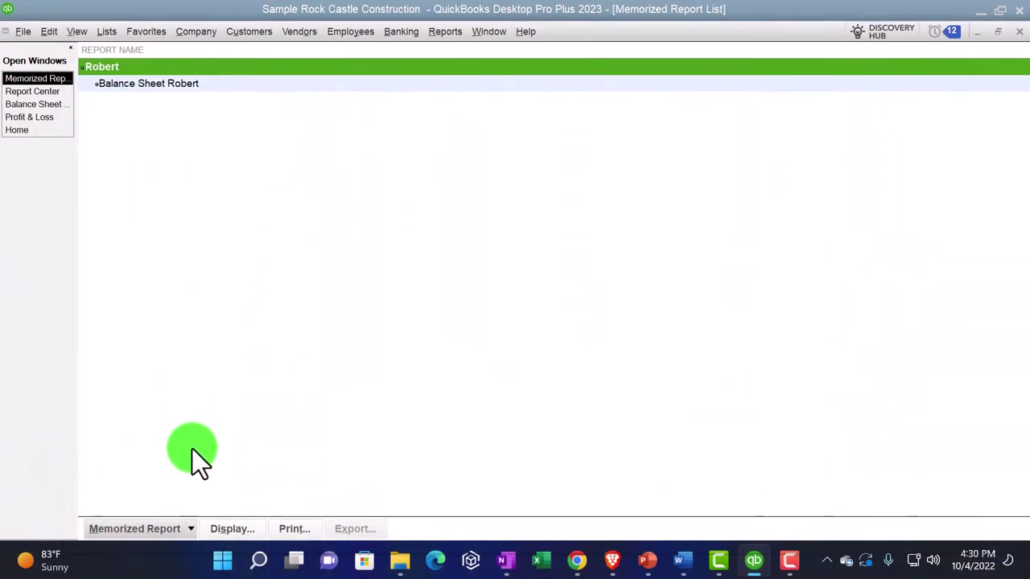
- Create a new memorized report group named "Client Month End Reports"
left_click(190, 531)
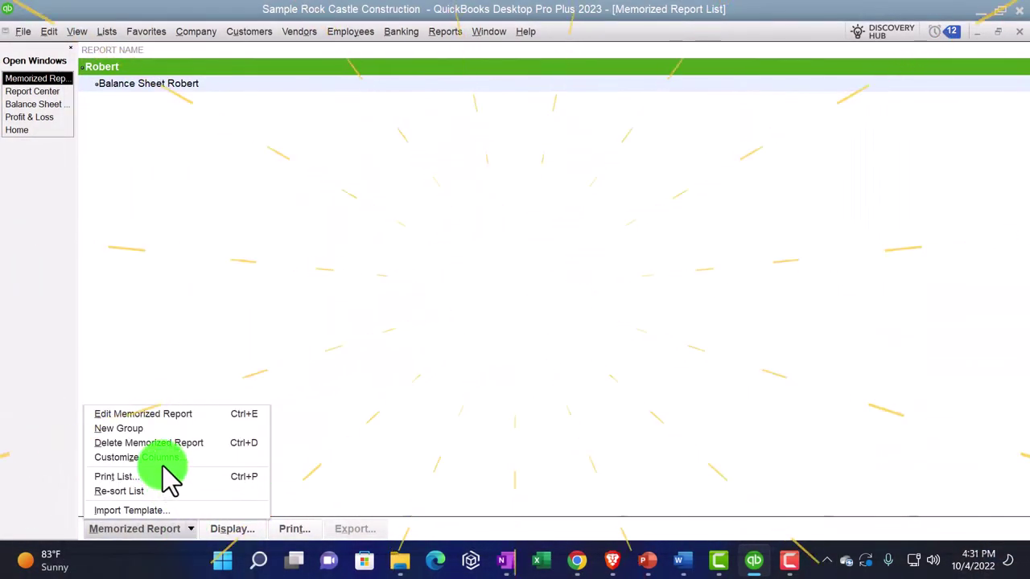
left_click(147, 429)
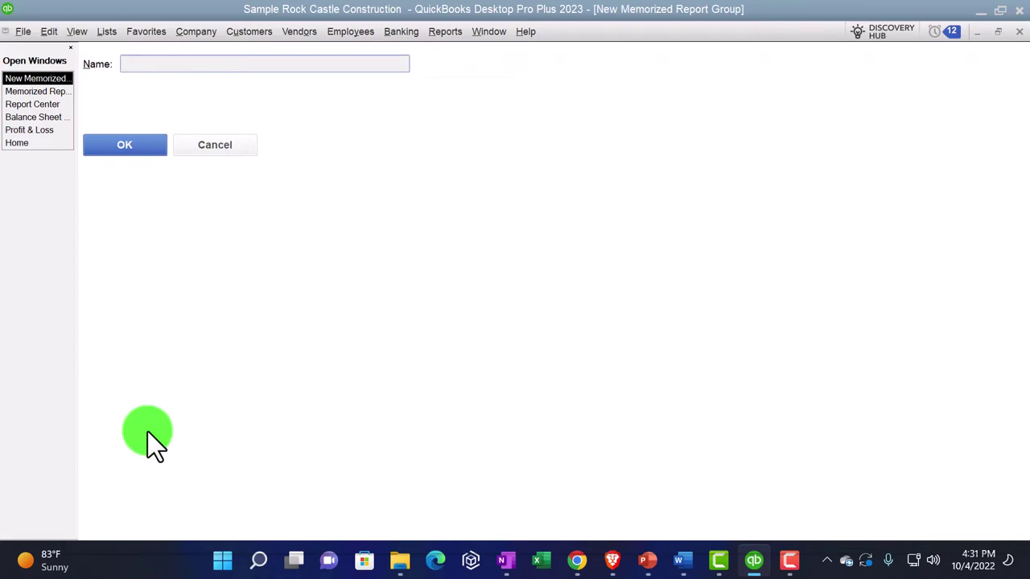
type("Client")
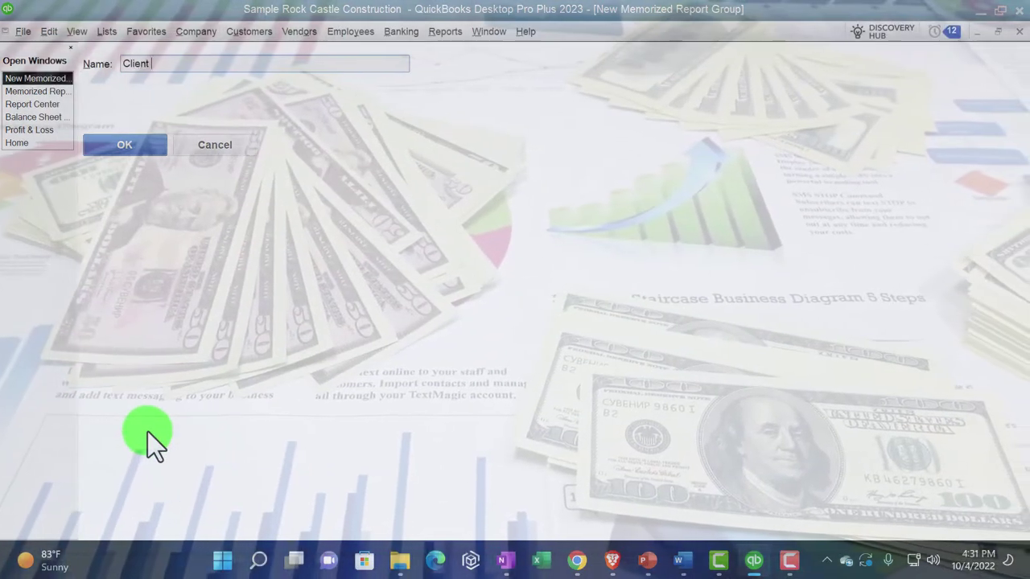
type(" Mon")
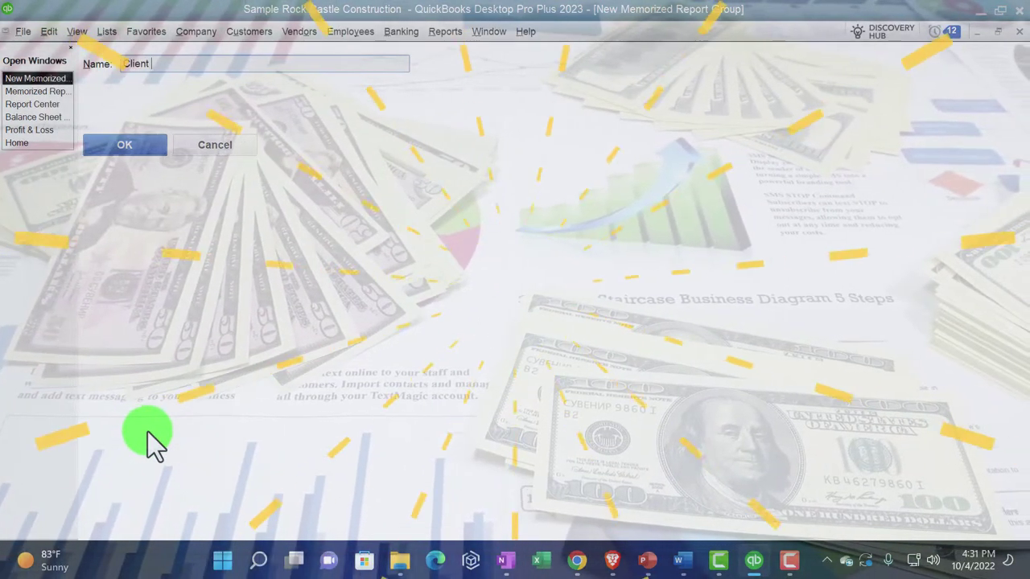
type("th End Re")
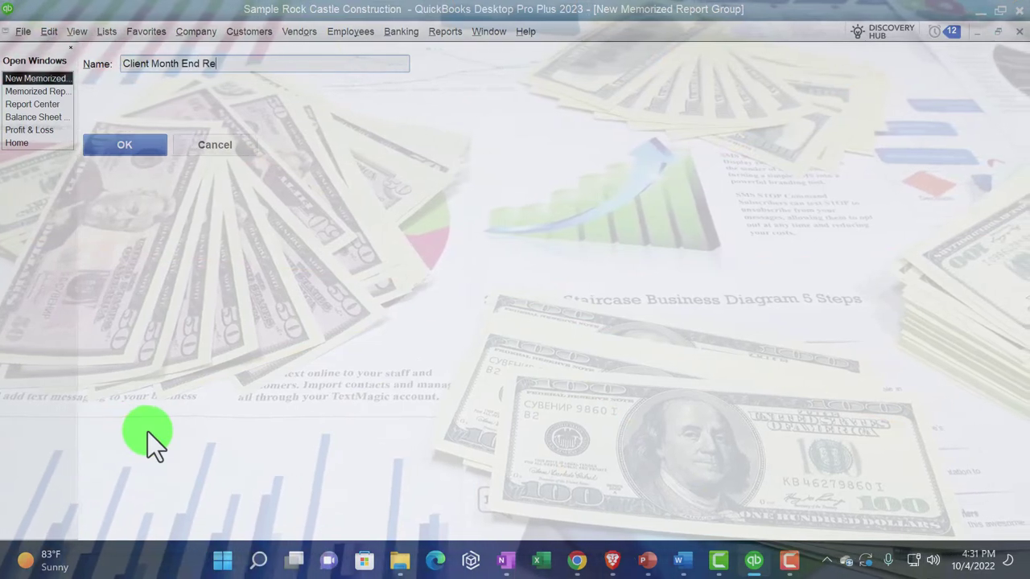
type("ports")
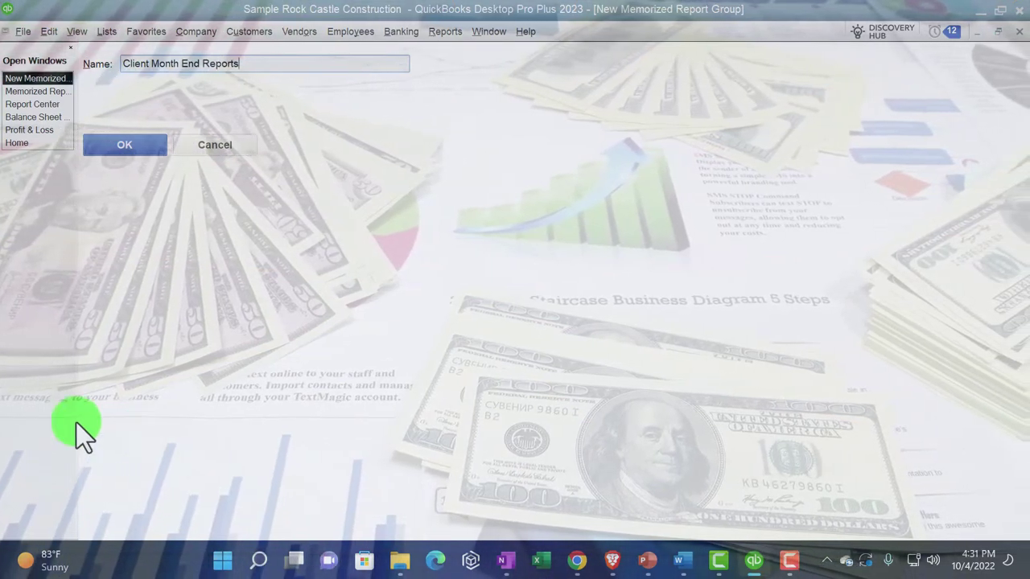
left_click(136, 145)
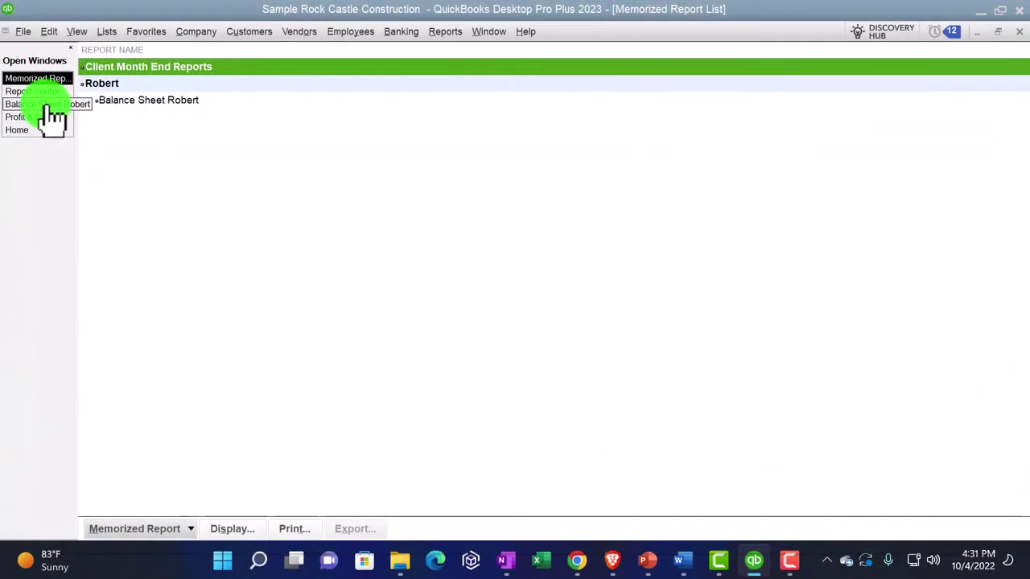
- Rename the Client Month End Reports group as "Client Year End Reports" in the Memorized Report List
left_click(46, 105)
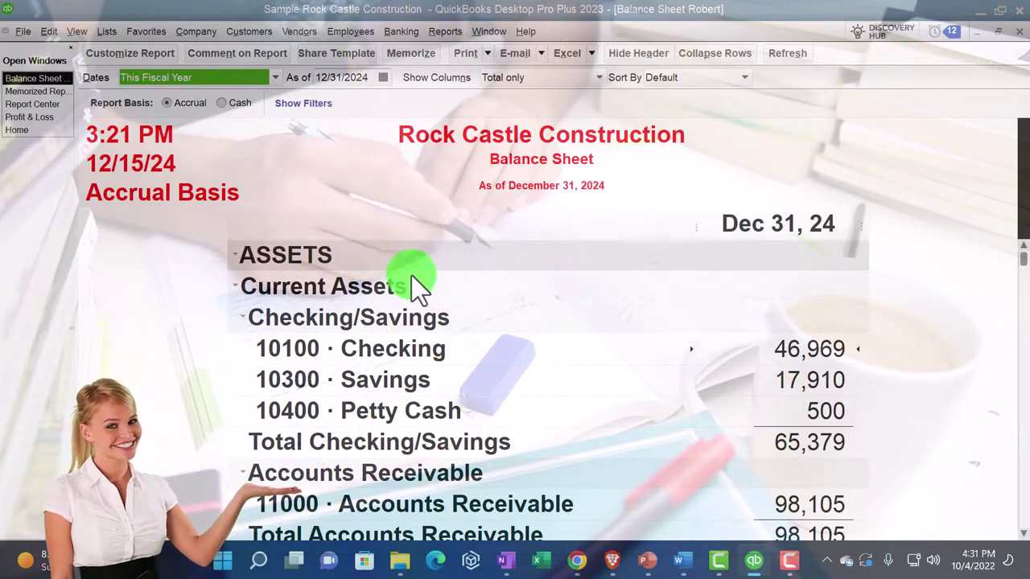
left_click(37, 91)
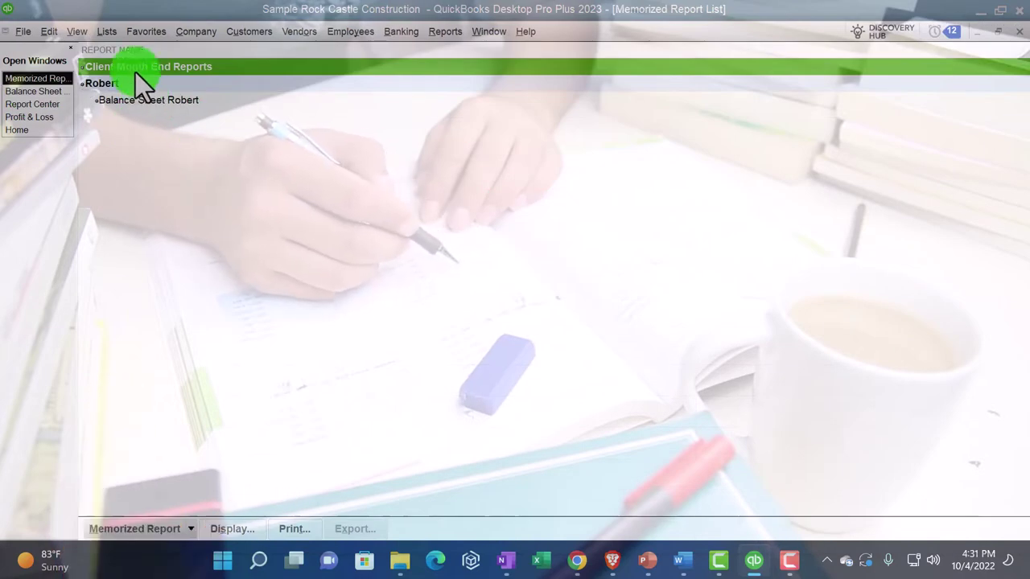
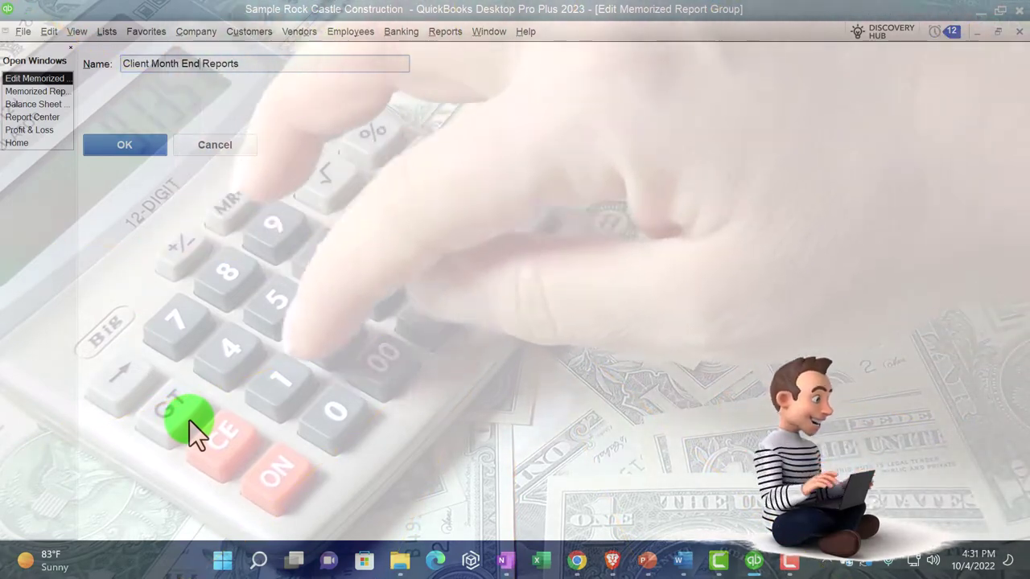
key("BackSpace")
key("BackSpace")
key("BackSpace")
key("BackSpace")
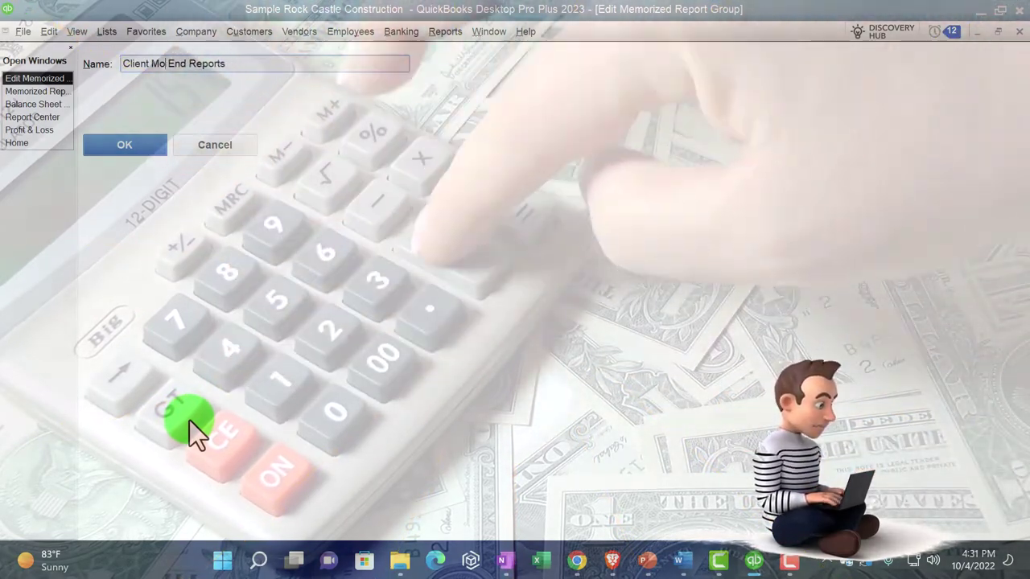
key("BackSpace")
type("Year")
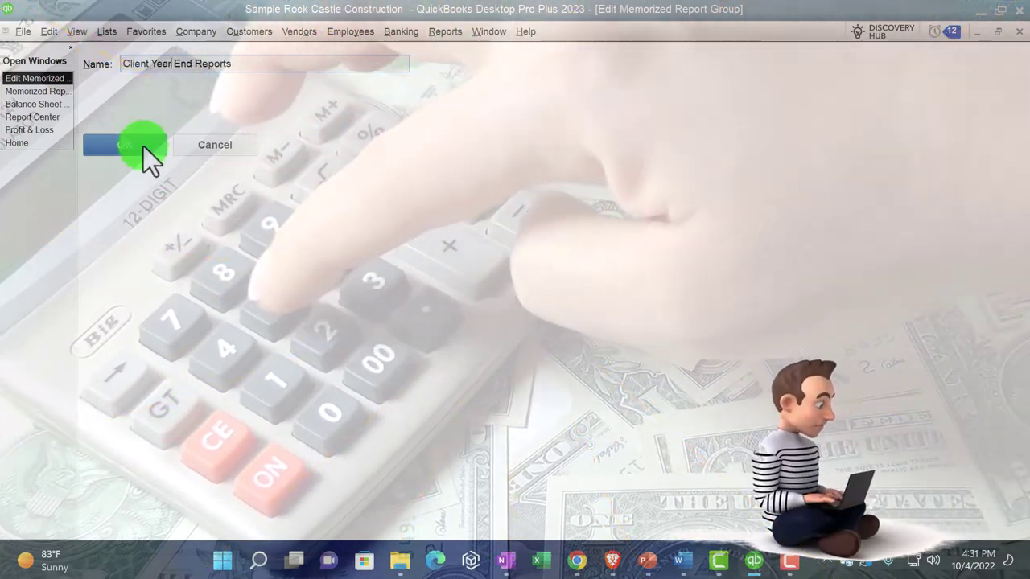
left_click(143, 147)
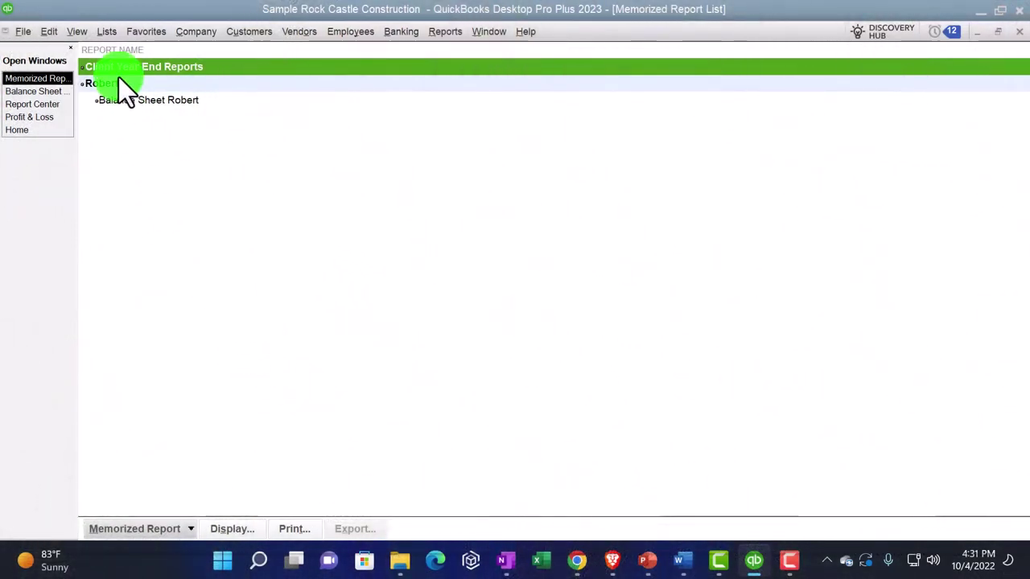
- Add another memorized report group named "Client Month End Reports" alongside the year-end group
left_click(194, 523)
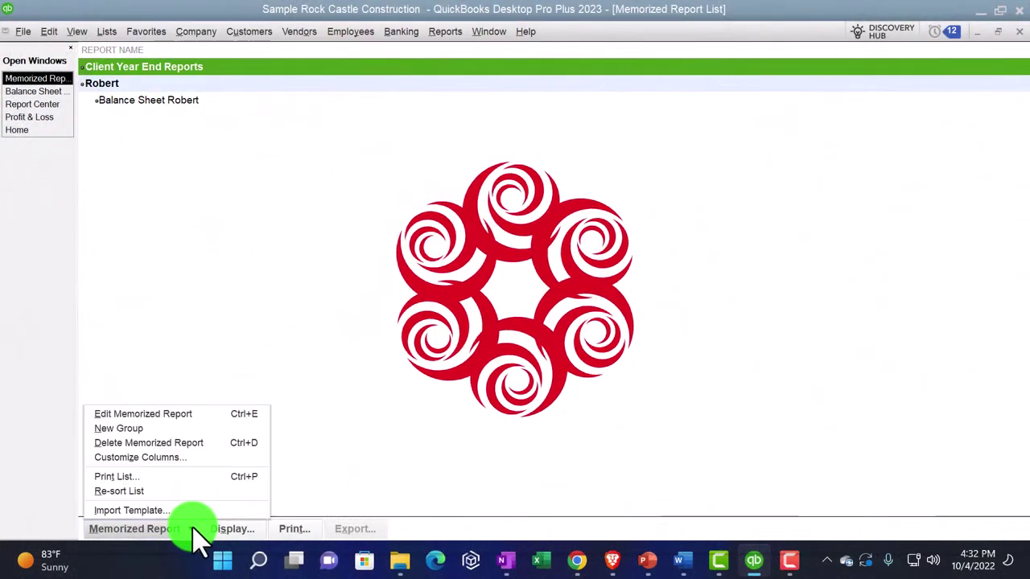
left_click(151, 431)
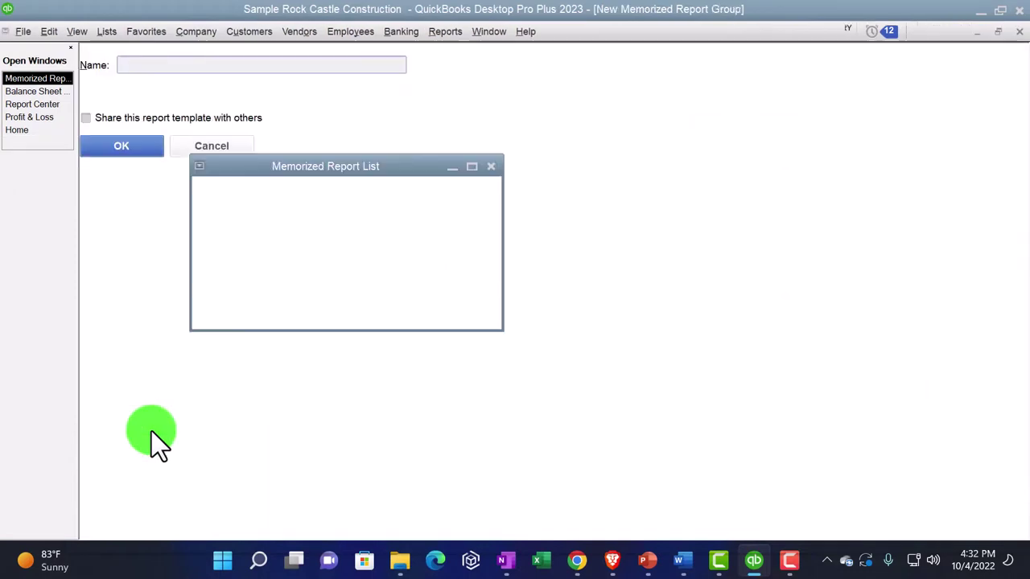
type("Client Month End Reports")
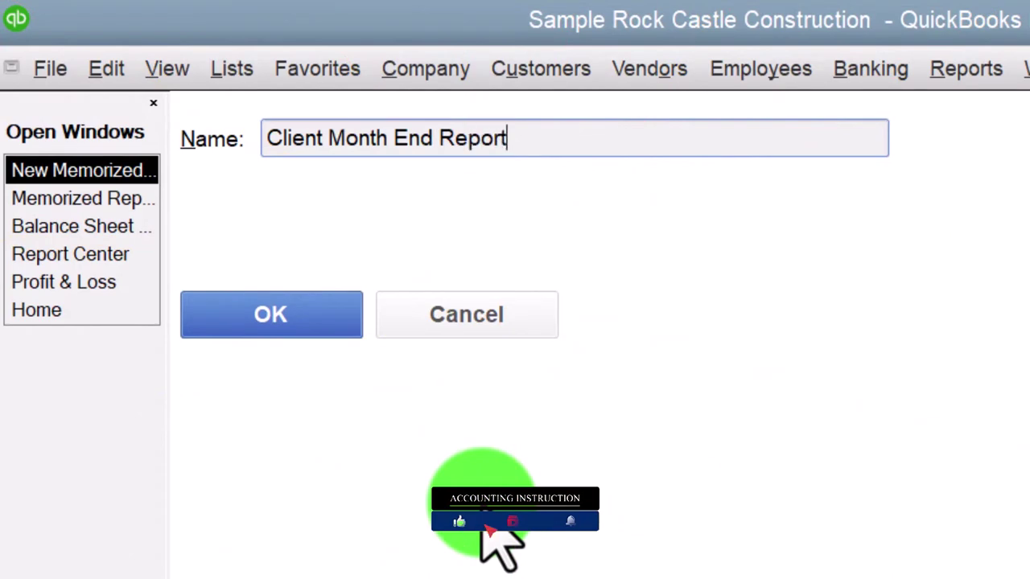
left_click(342, 317)
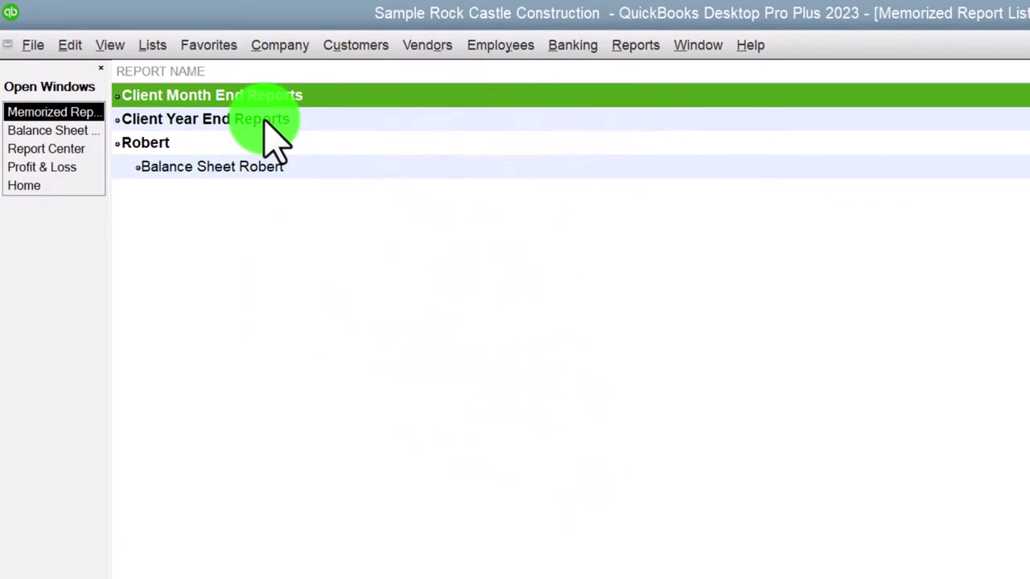
- Create a new memorized report group named "Internal Reports"
left_click(190, 531)
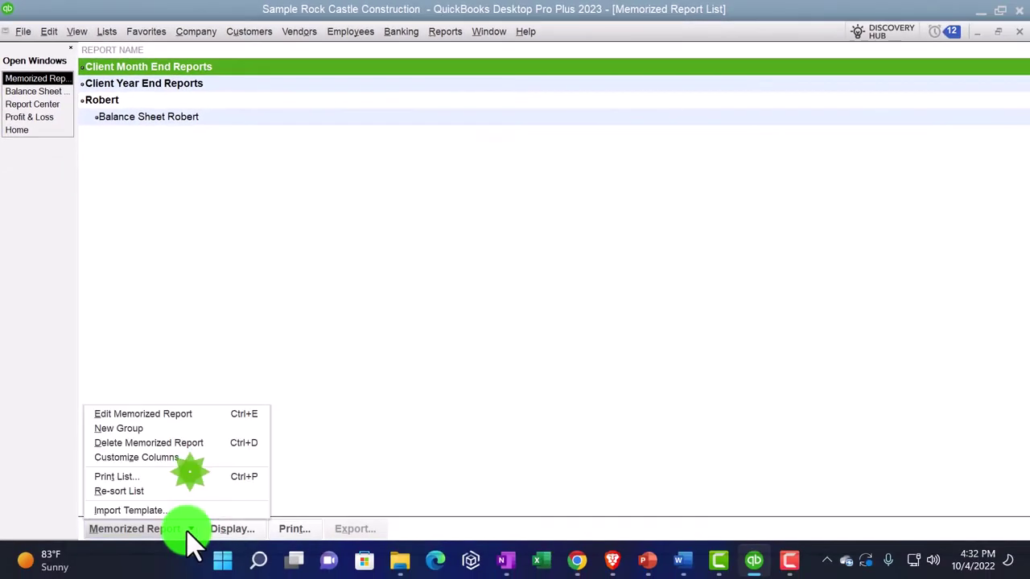
left_click(154, 427)
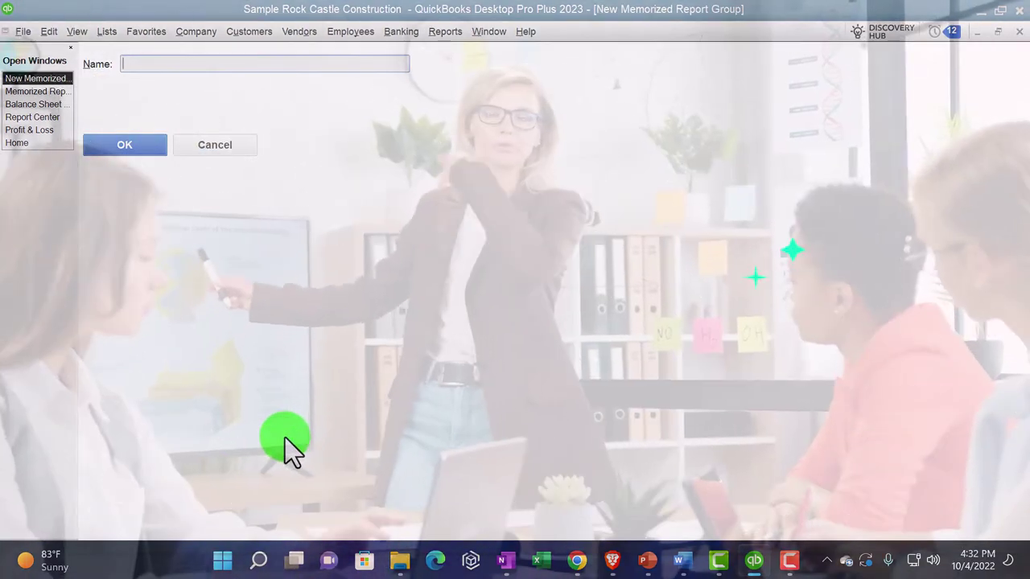
type("Intern")
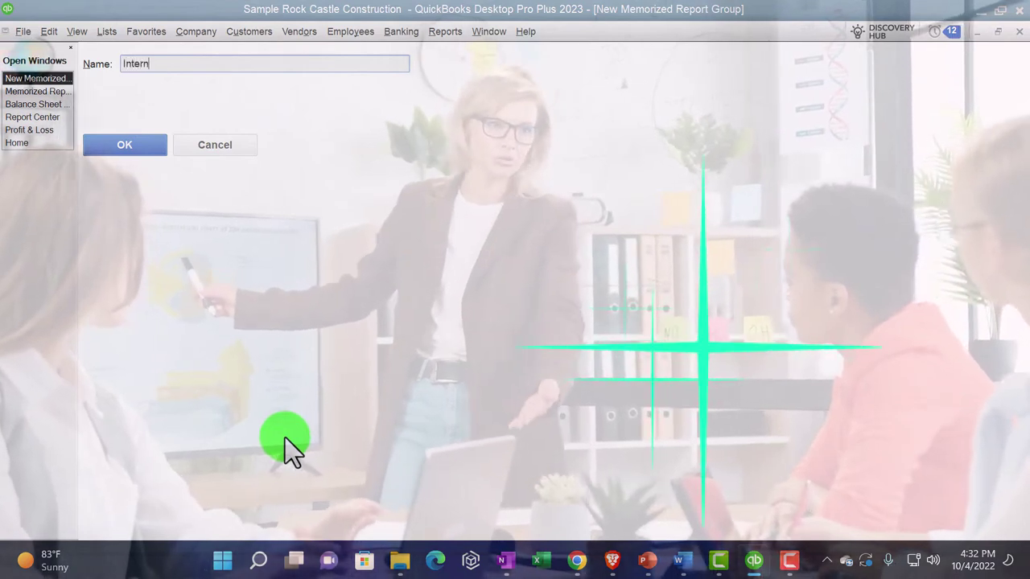
type("al Reports")
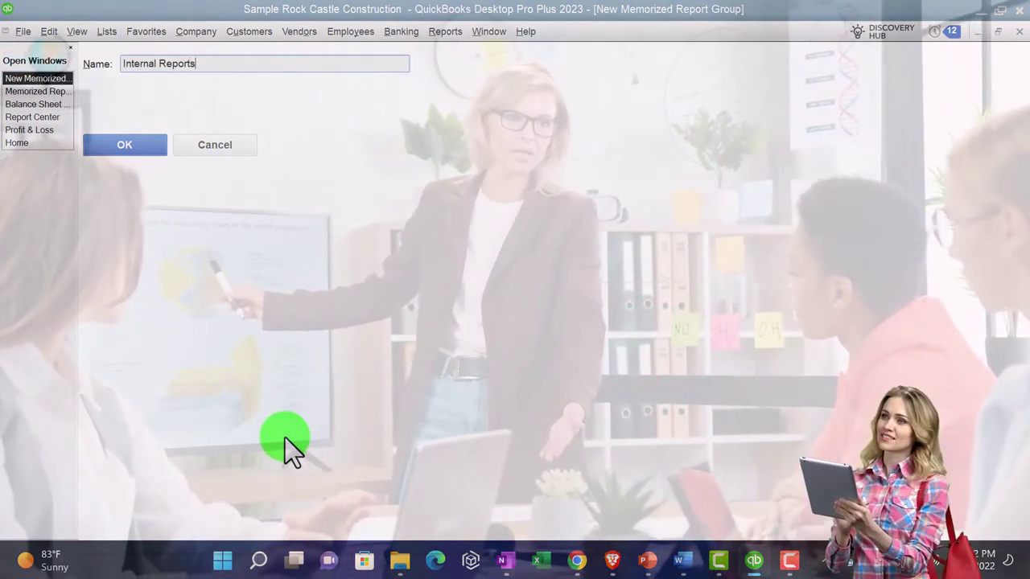
left_click(136, 144)
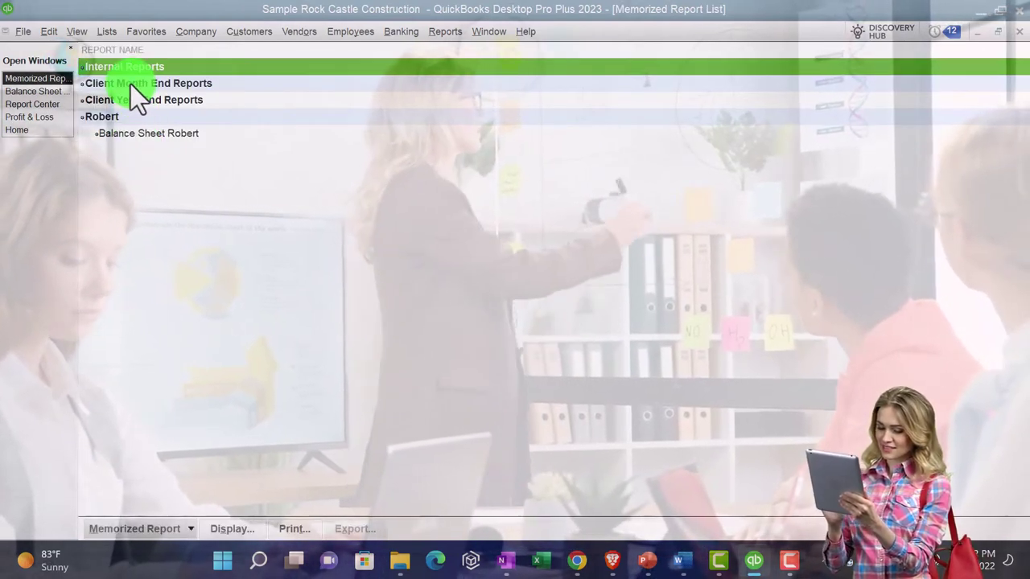
- Create a new memorized report group named "Payroll Reports"
left_click(53, 119)
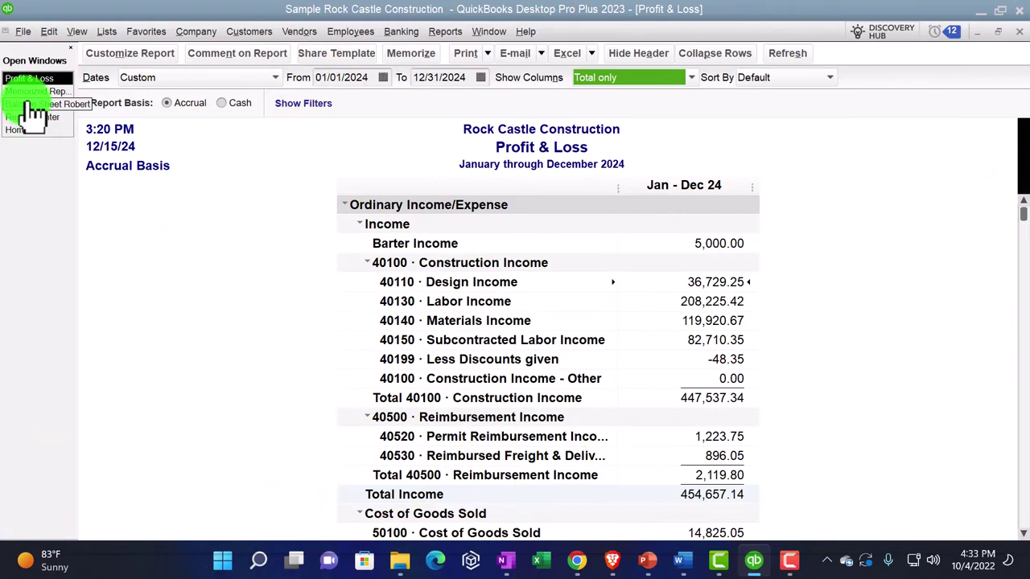
left_click(25, 91)
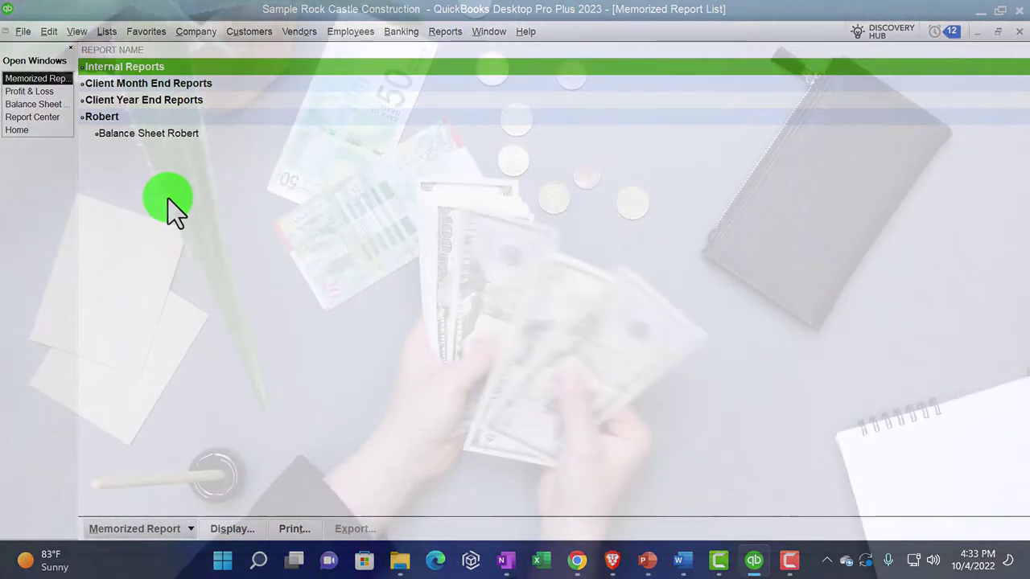
left_click(191, 529)
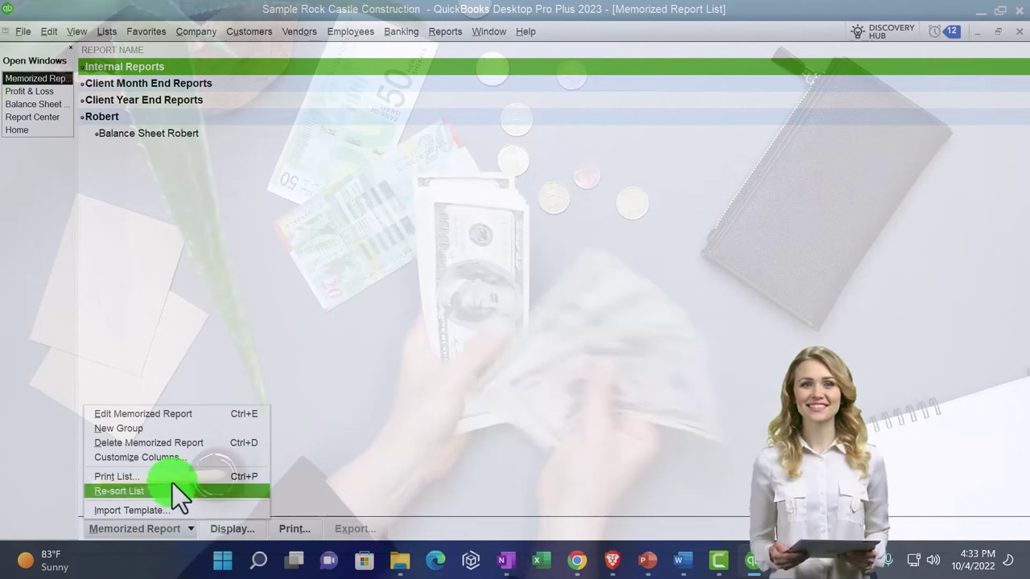
left_click(148, 431)
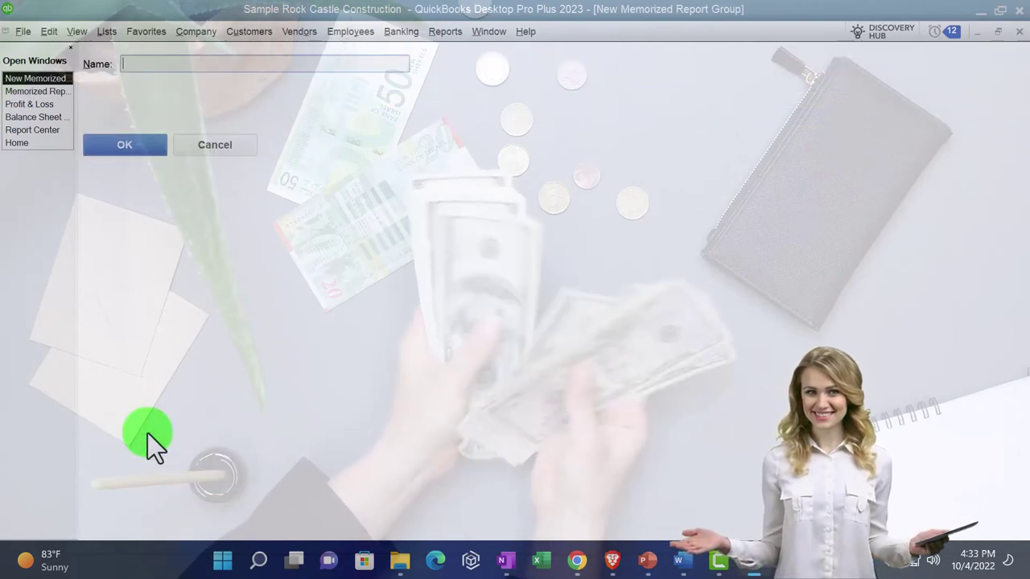
type("Payroll Reports")
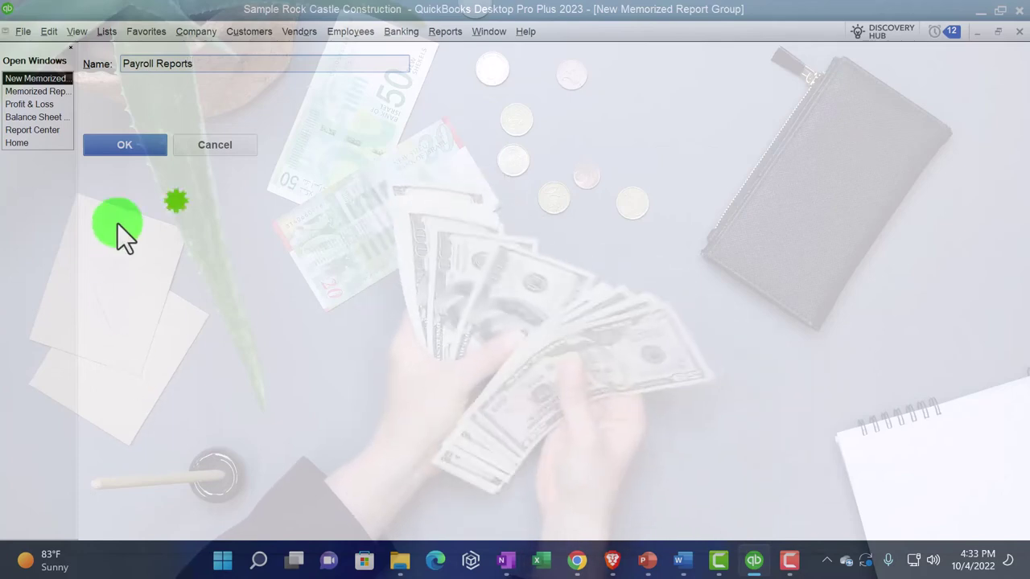
left_click(128, 146)
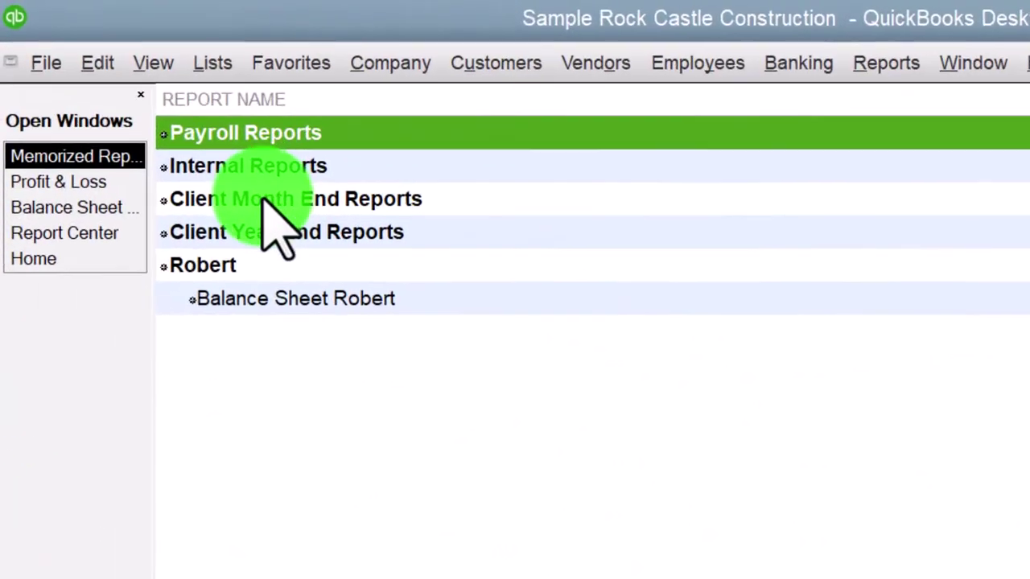
- Return to the customized Balance Sheet report and memorize it again, replacing the original memorized report
left_click(263, 199)
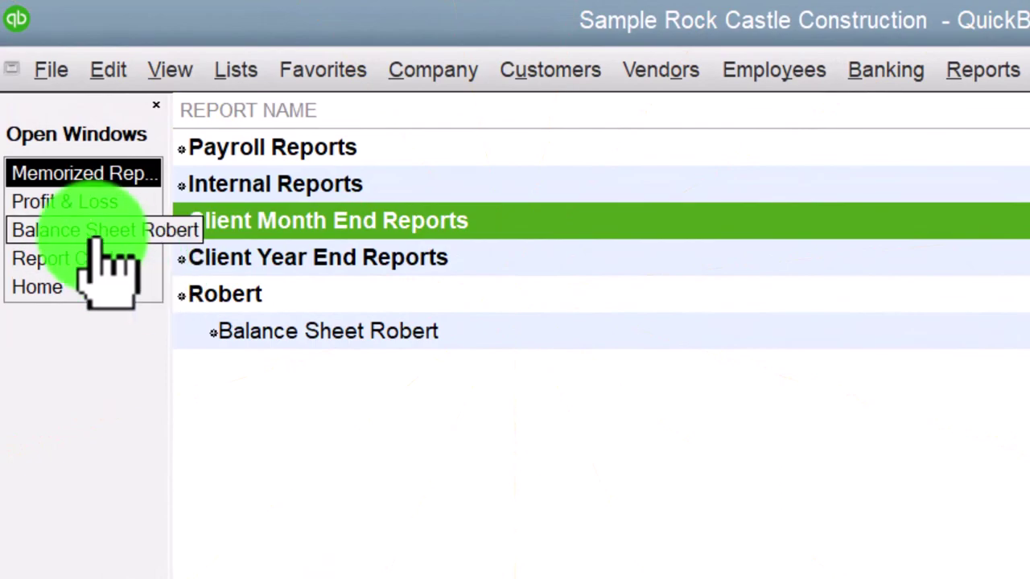
left_click(97, 233)
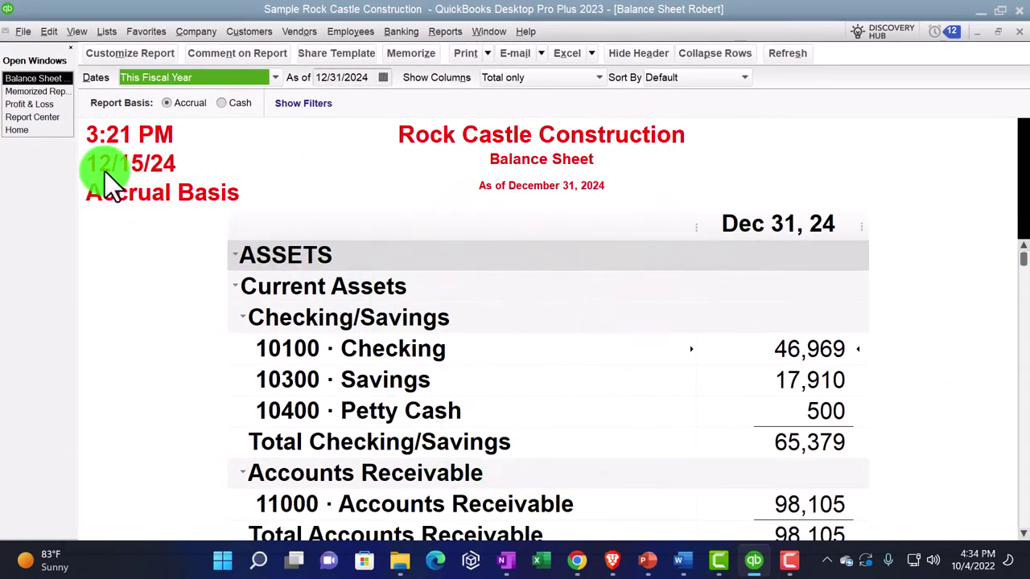
left_click(34, 94)
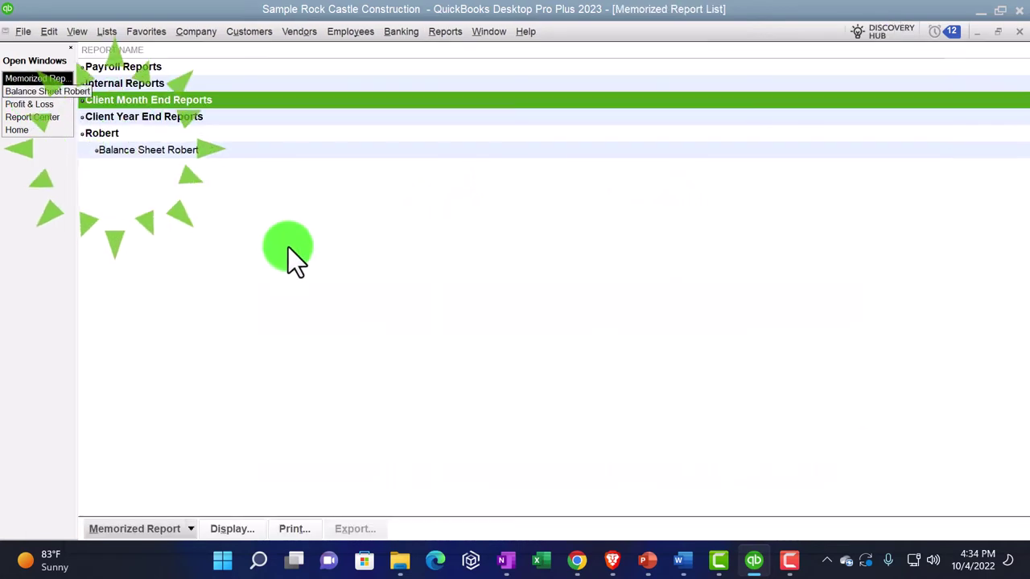
left_click(48, 118)
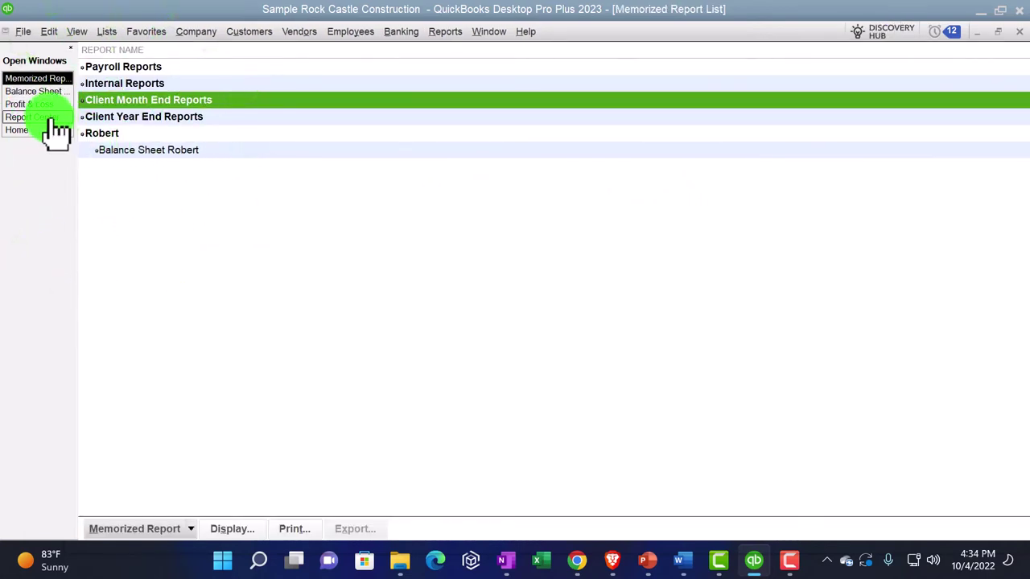
left_click(35, 92)
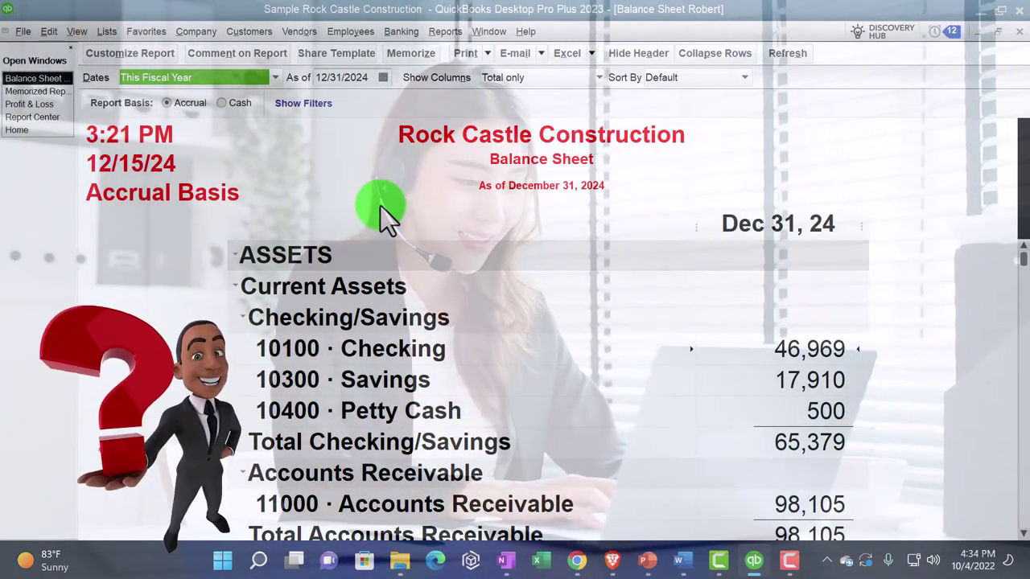
left_click(406, 50)
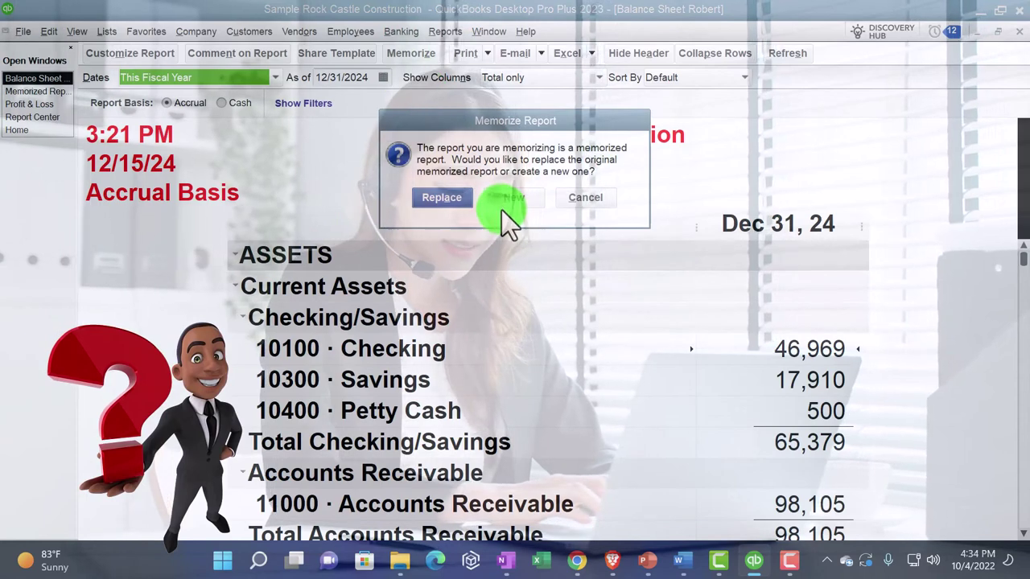
left_click(456, 197)
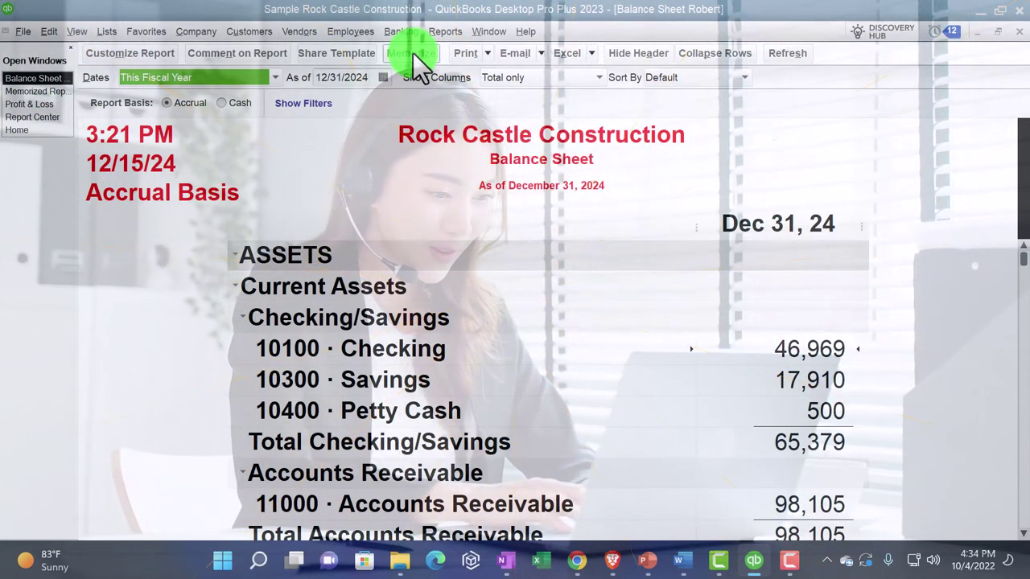
left_click(413, 52)
left_click(504, 198)
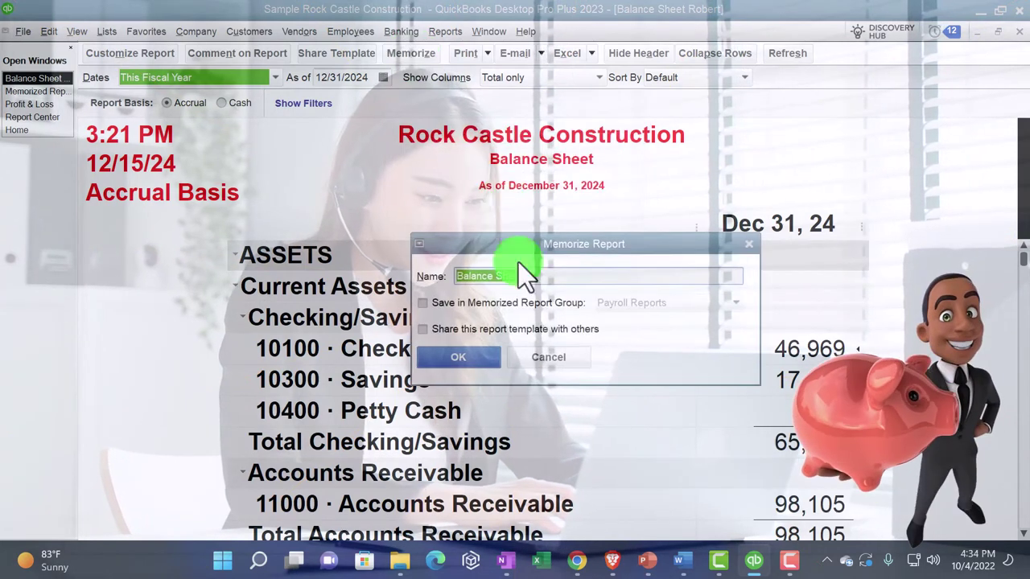
left_click(422, 304)
left_click(732, 305)
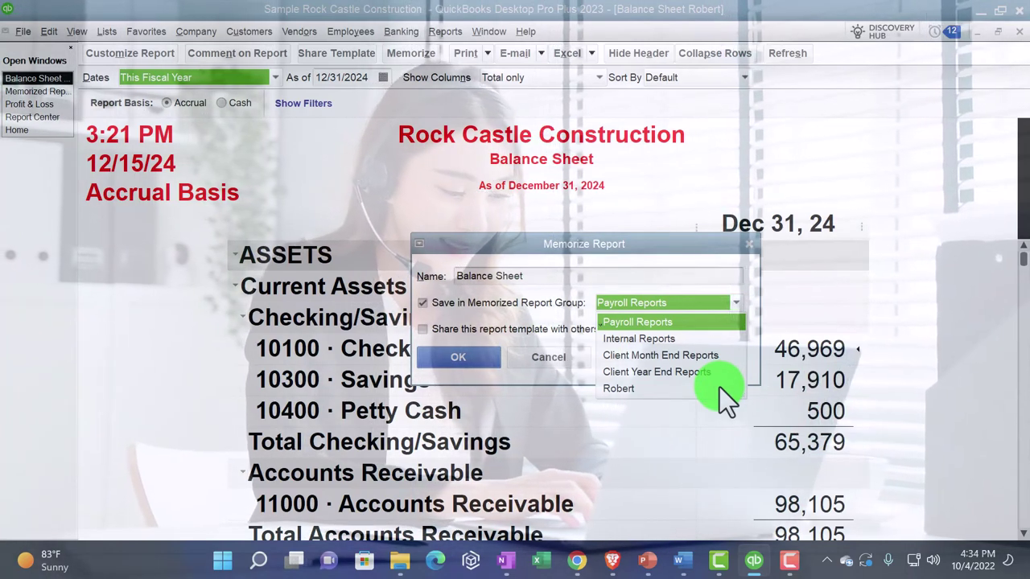
left_click(747, 246)
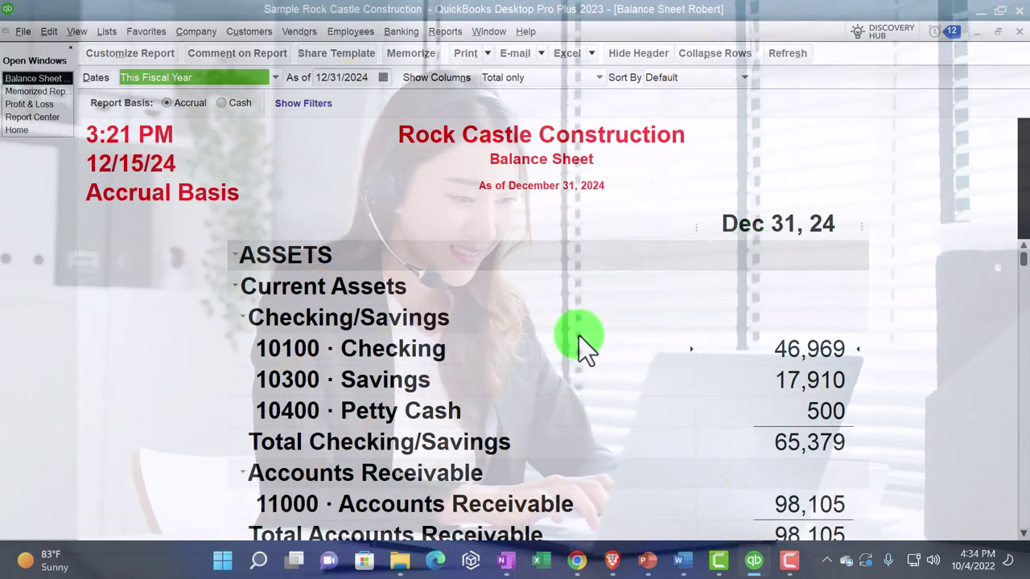